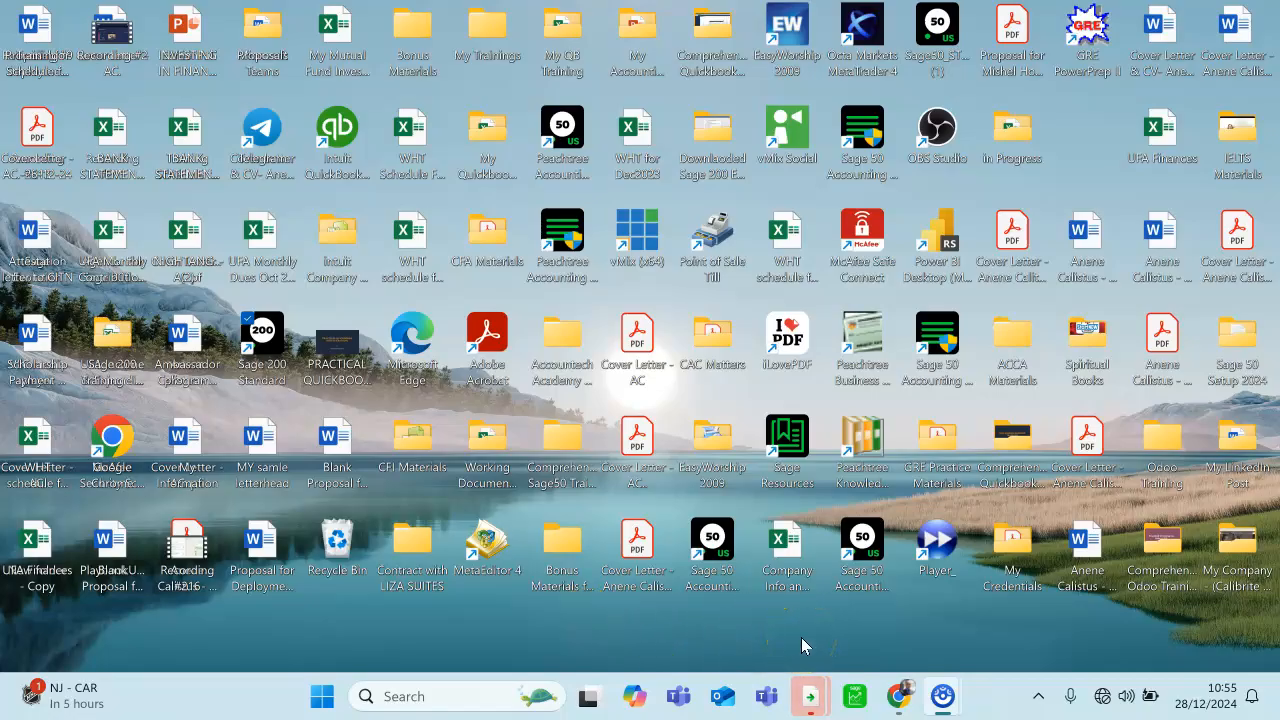
# - Open Sage Evolution and start a new company database with Other as the country or region
pyautogui.click(855, 696)
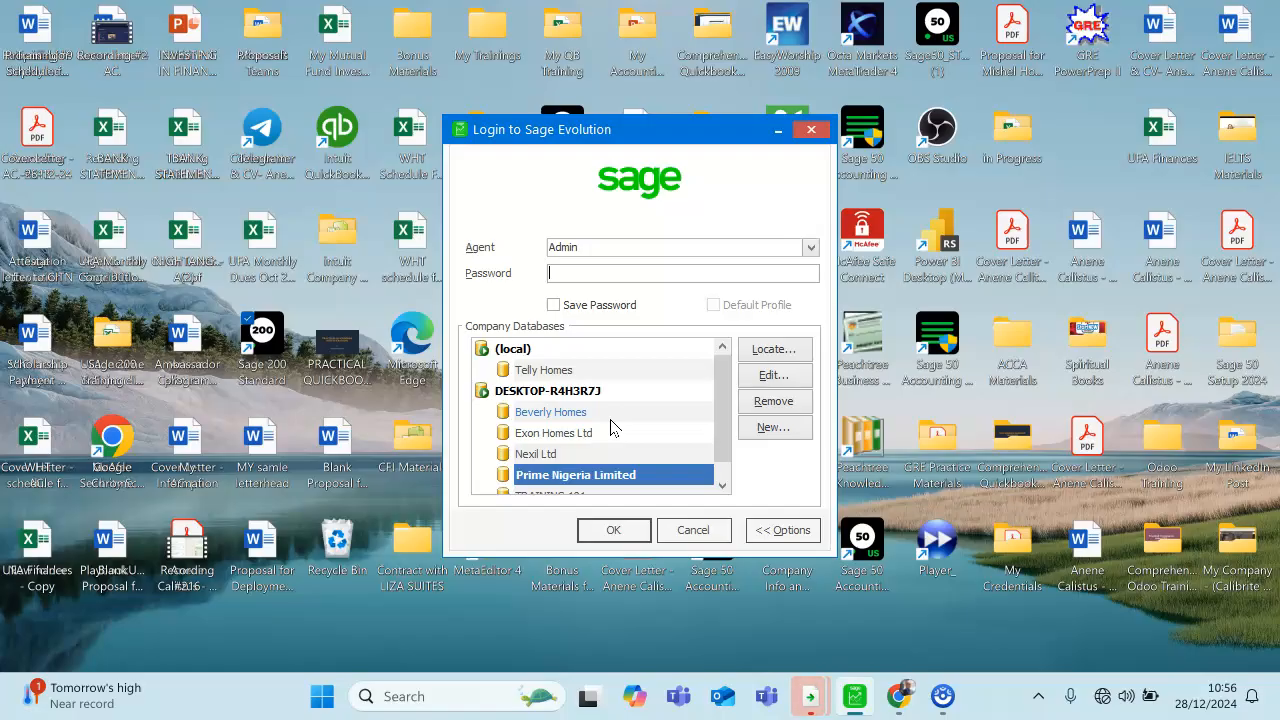
pyautogui.click(766, 428)
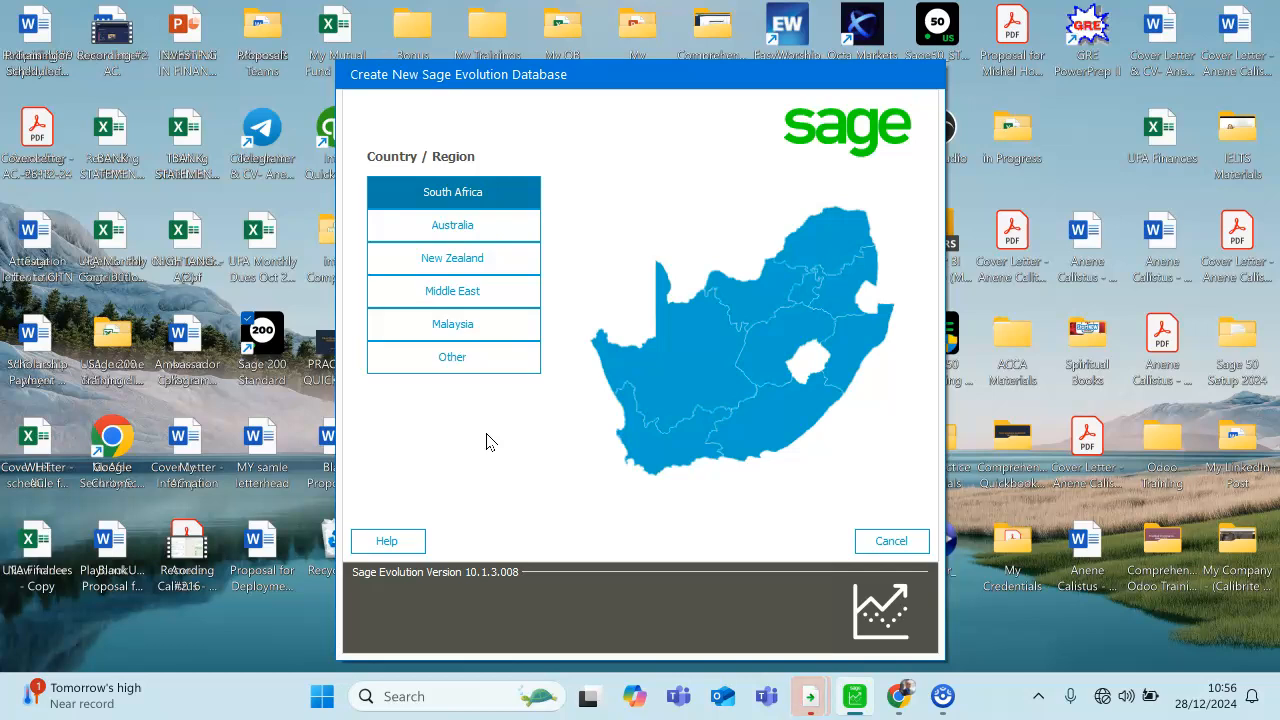
pyautogui.click(454, 238)
pyautogui.click(488, 296)
pyautogui.click(529, 192)
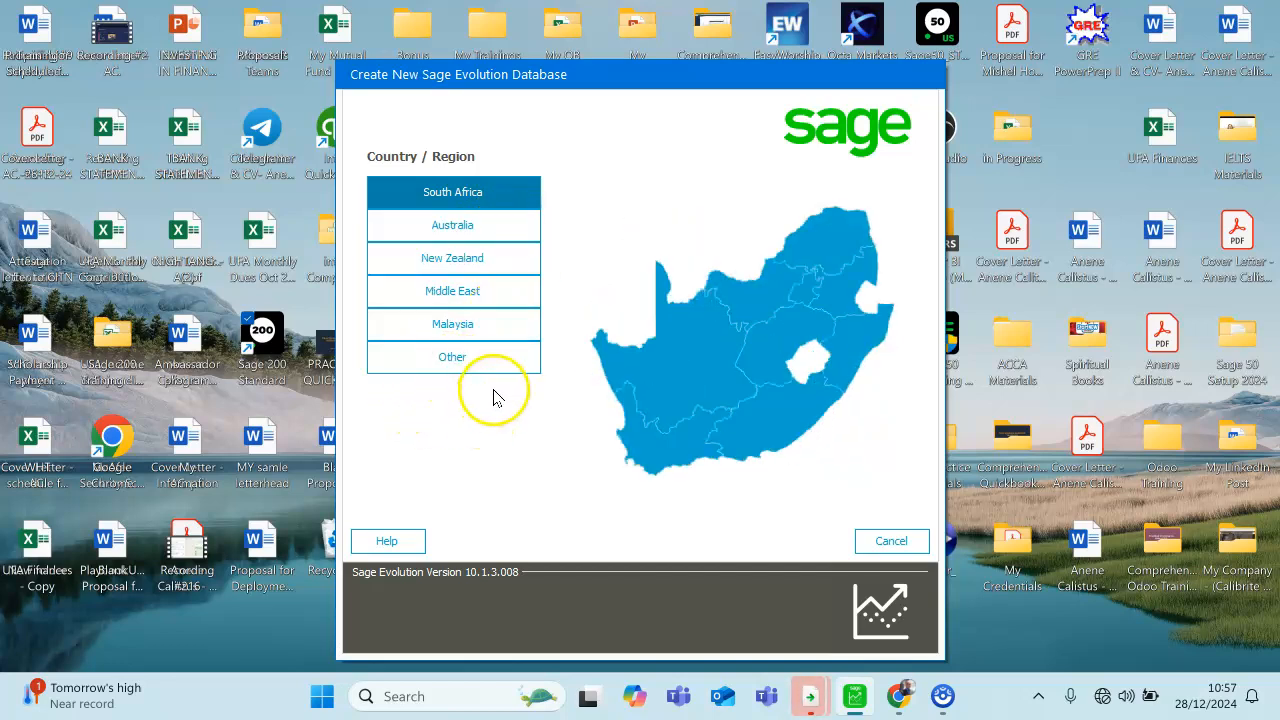
pyautogui.click(440, 365)
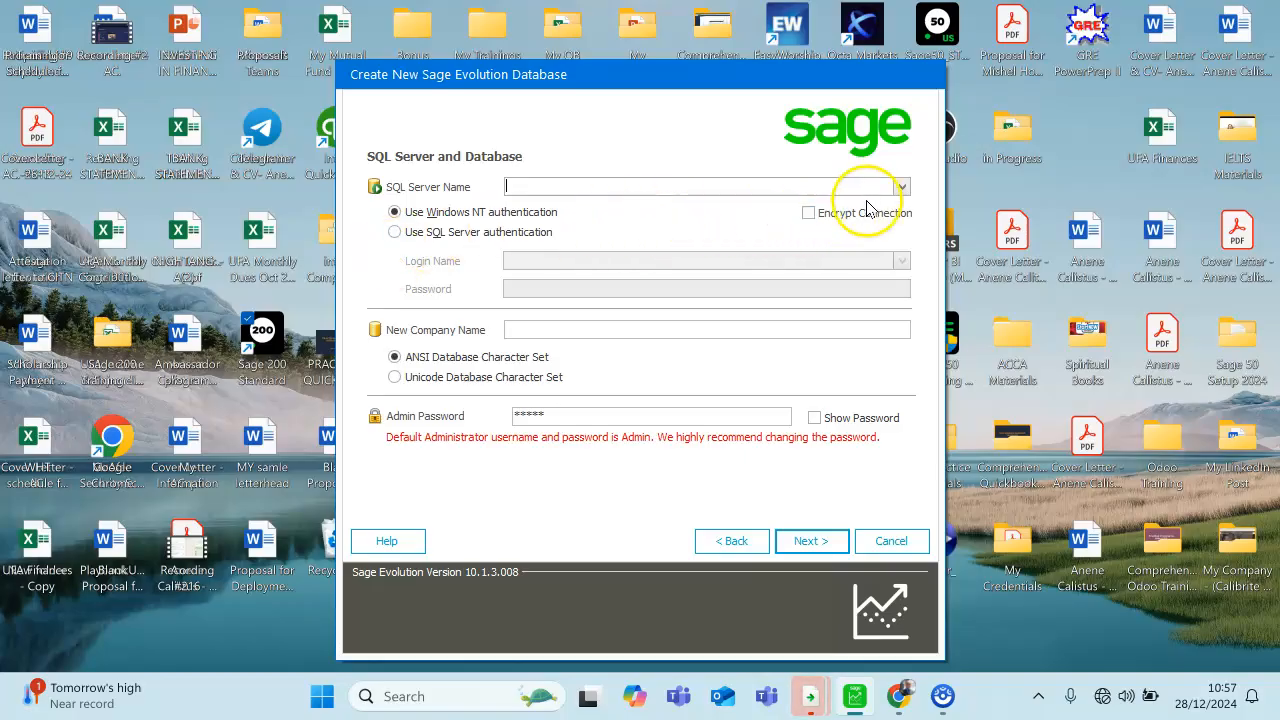
# - Choose DESKTOP-R4H3R7J as the SQL server and name the new company ABC Nigeria Ltd, keeping Windows NT authentication
pyautogui.click(901, 187)
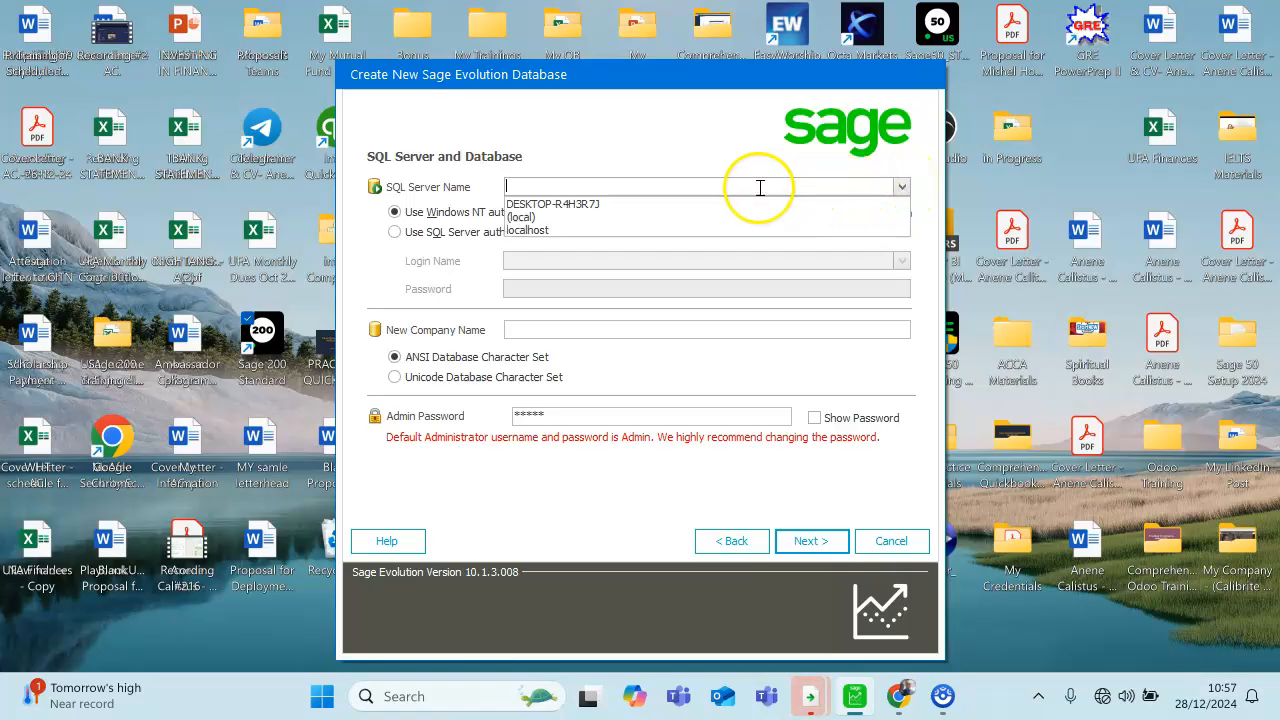
pyautogui.click(605, 206)
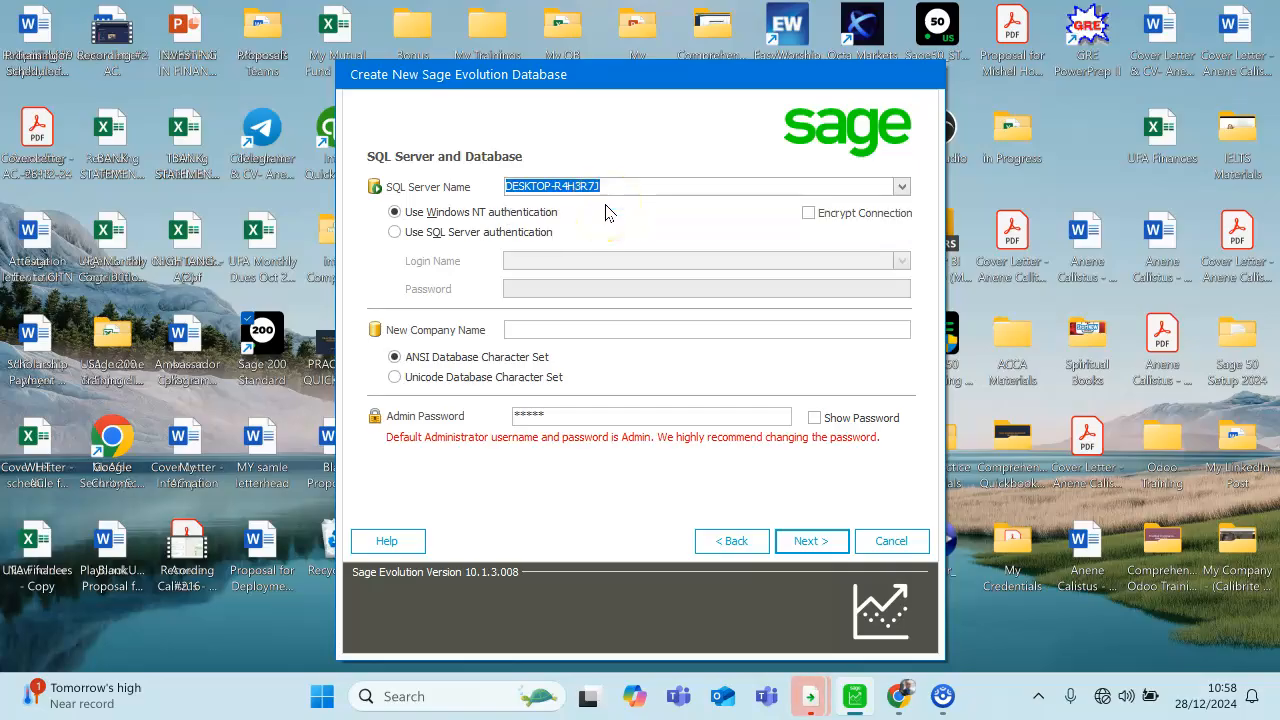
pyautogui.click(600, 235)
pyautogui.click(535, 328)
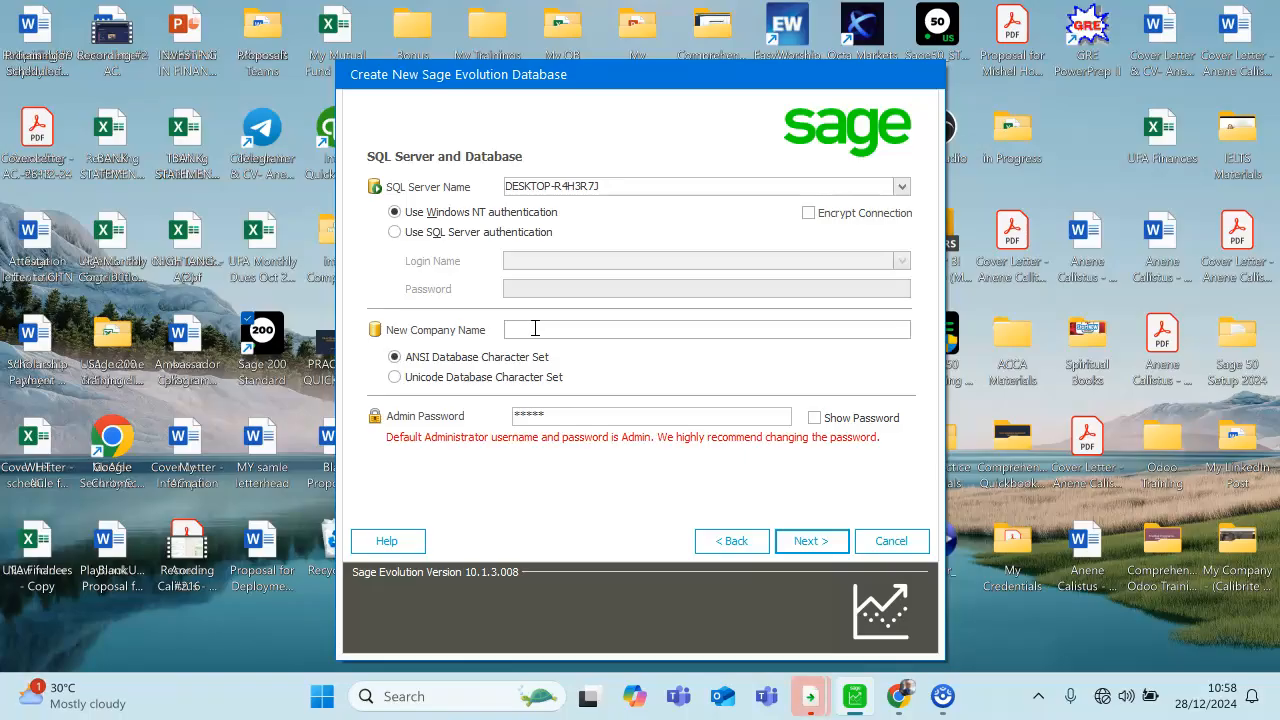
pyautogui.write('ABC Nigeria')
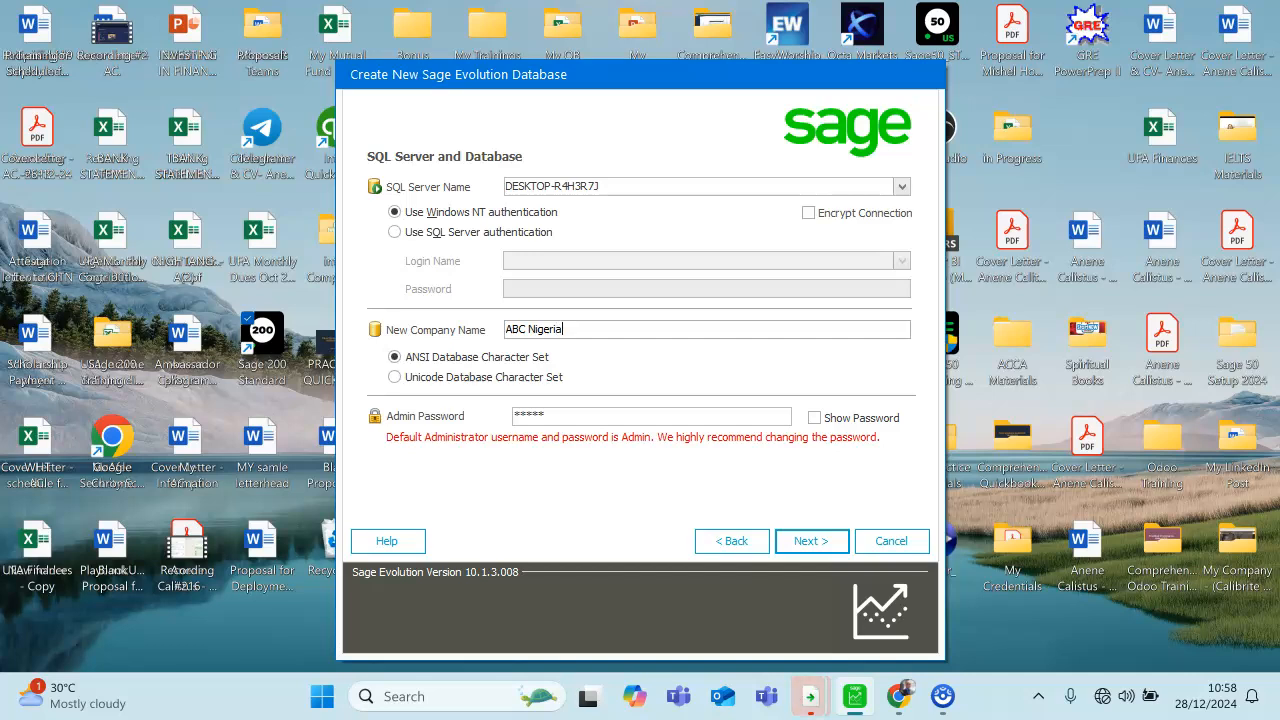
pyautogui.write(' Ltd')
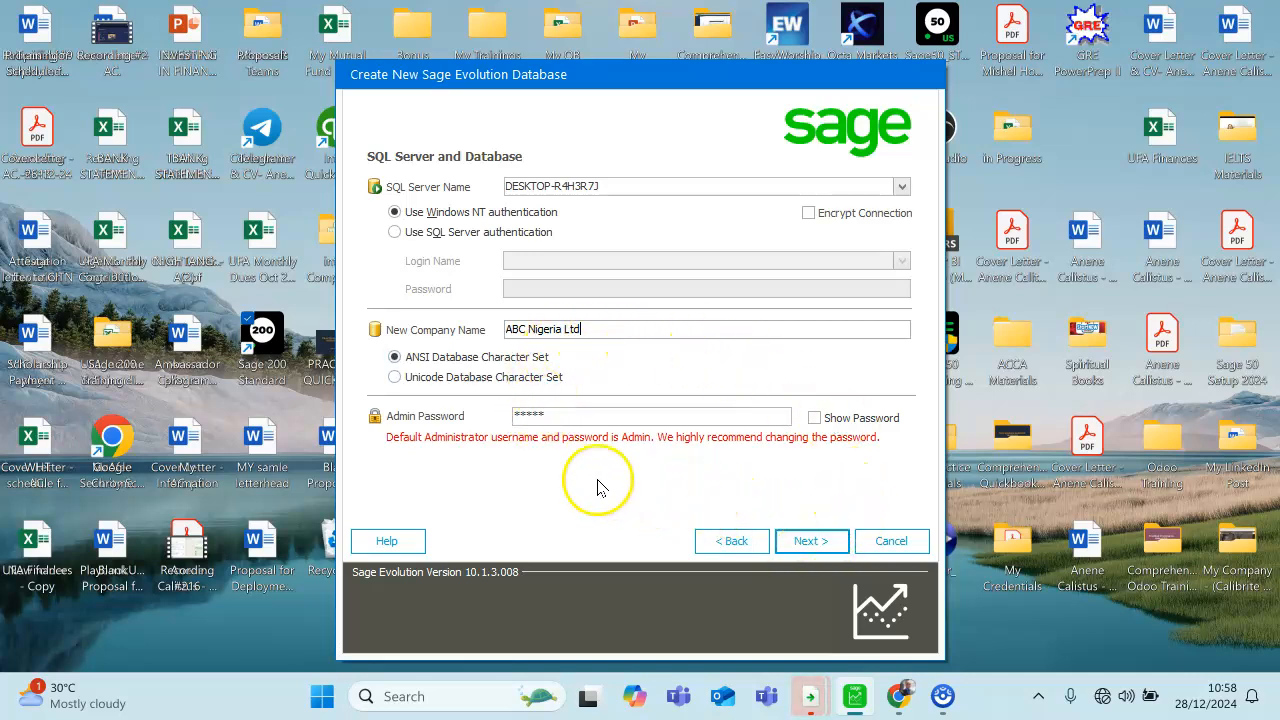
pyautogui.click(810, 541)
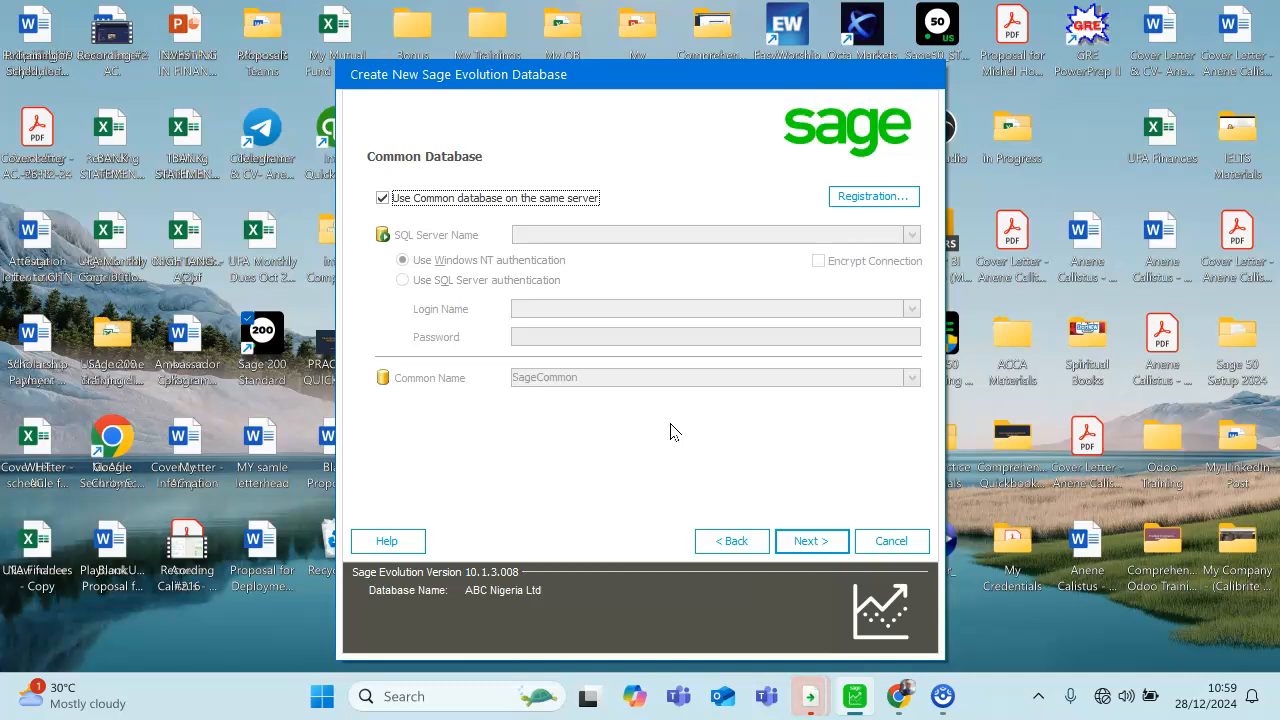
# - Keep the common database on the same server and accept the common database settings
pyautogui.click(681, 391)
pyautogui.click(382, 198)
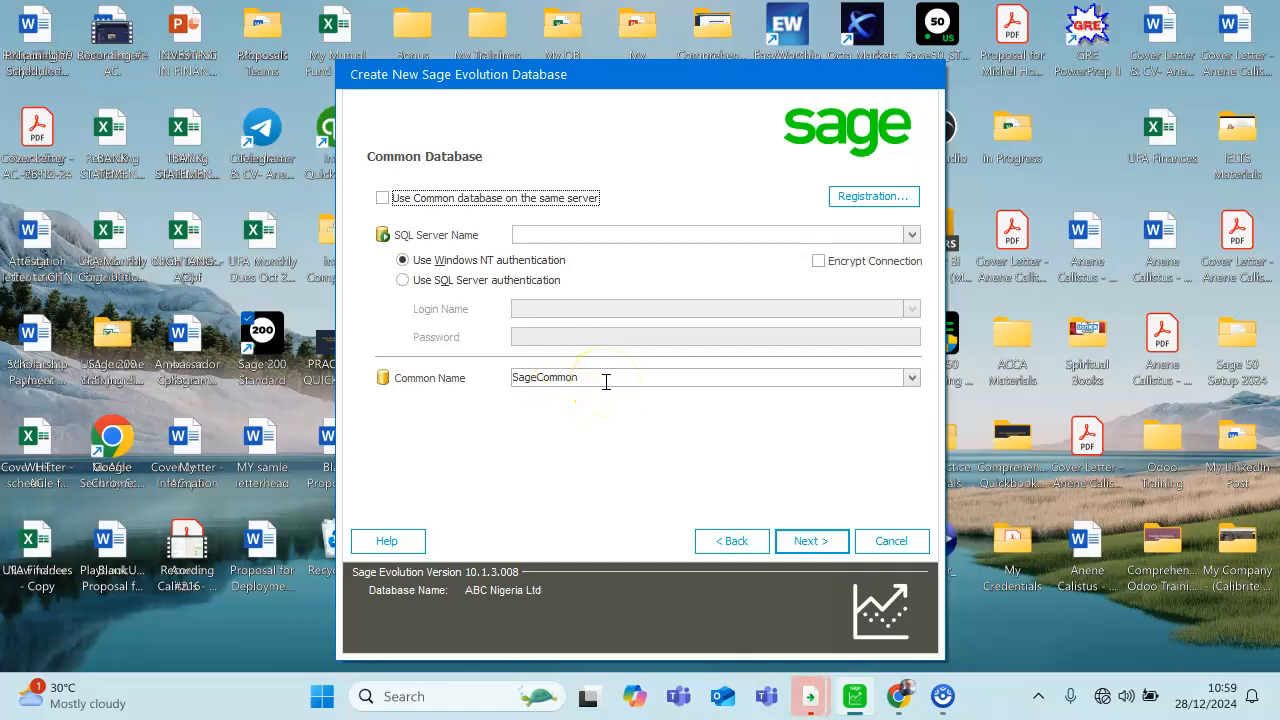
pyautogui.click(381, 199)
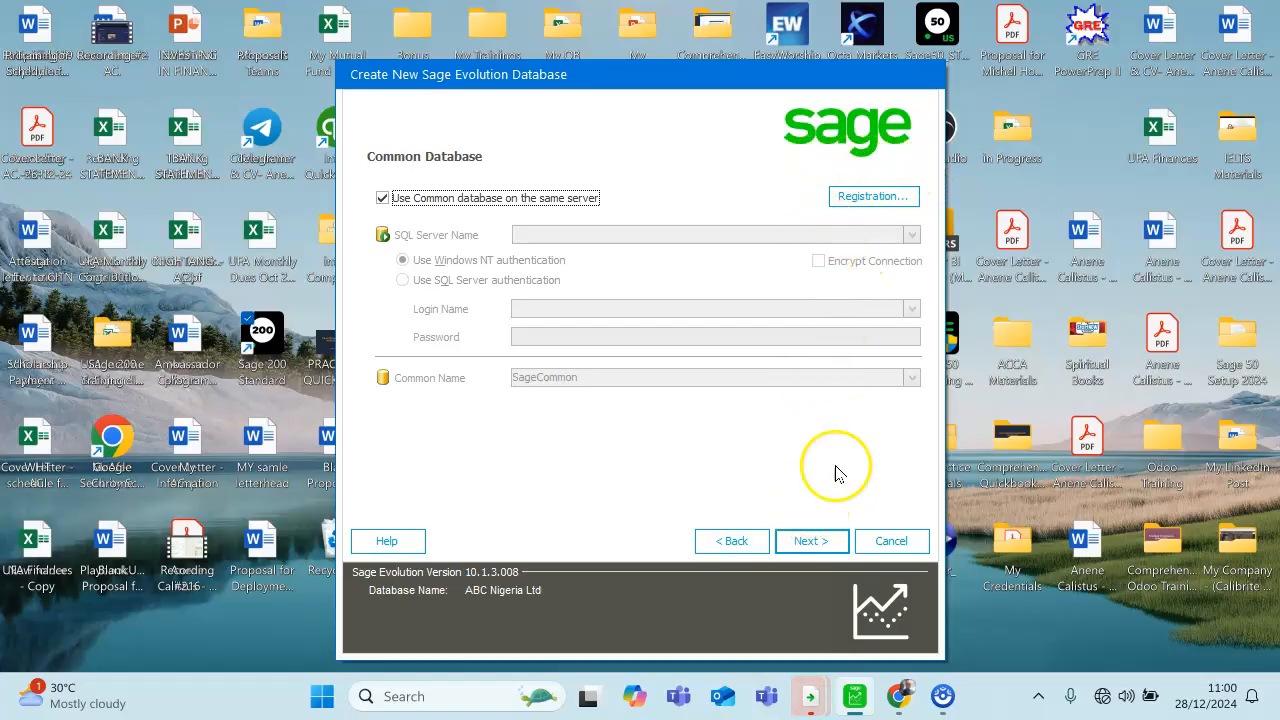
pyautogui.click(808, 541)
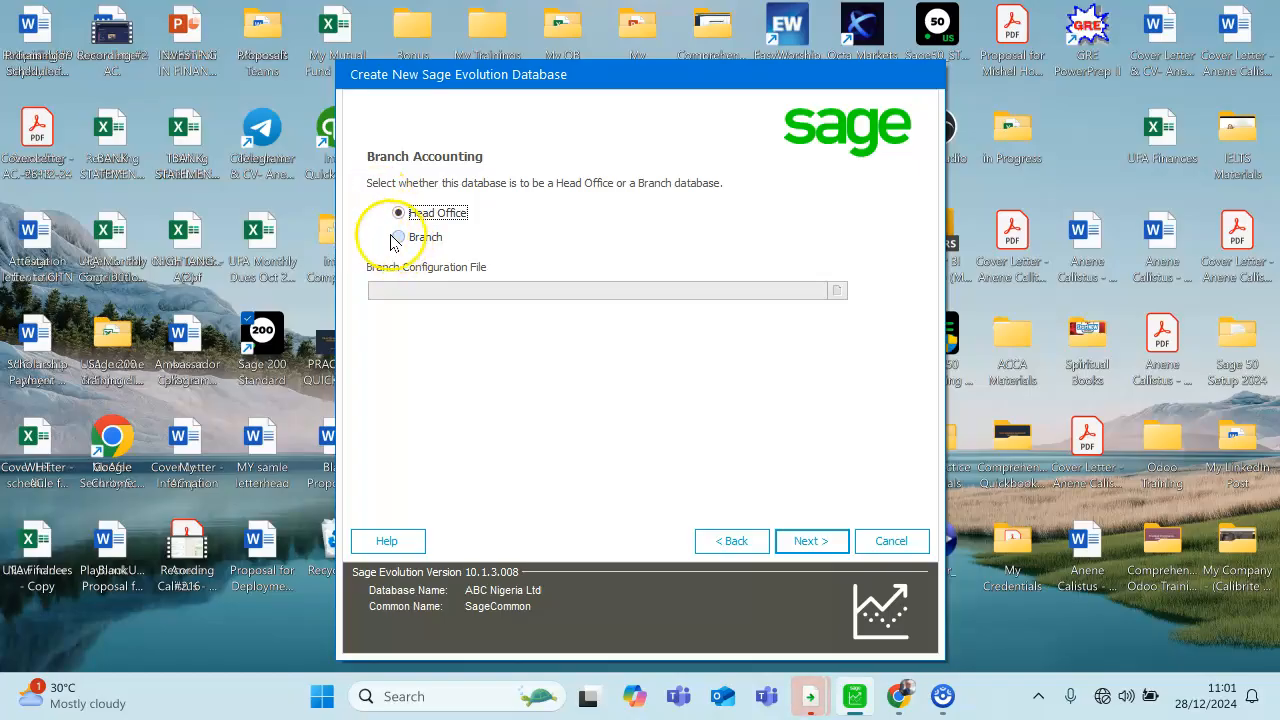
# - Accept Head Office as the database type and ABC Nigeria Ltd as the company name, leaving the address and contact details blank
pyautogui.click(818, 541)
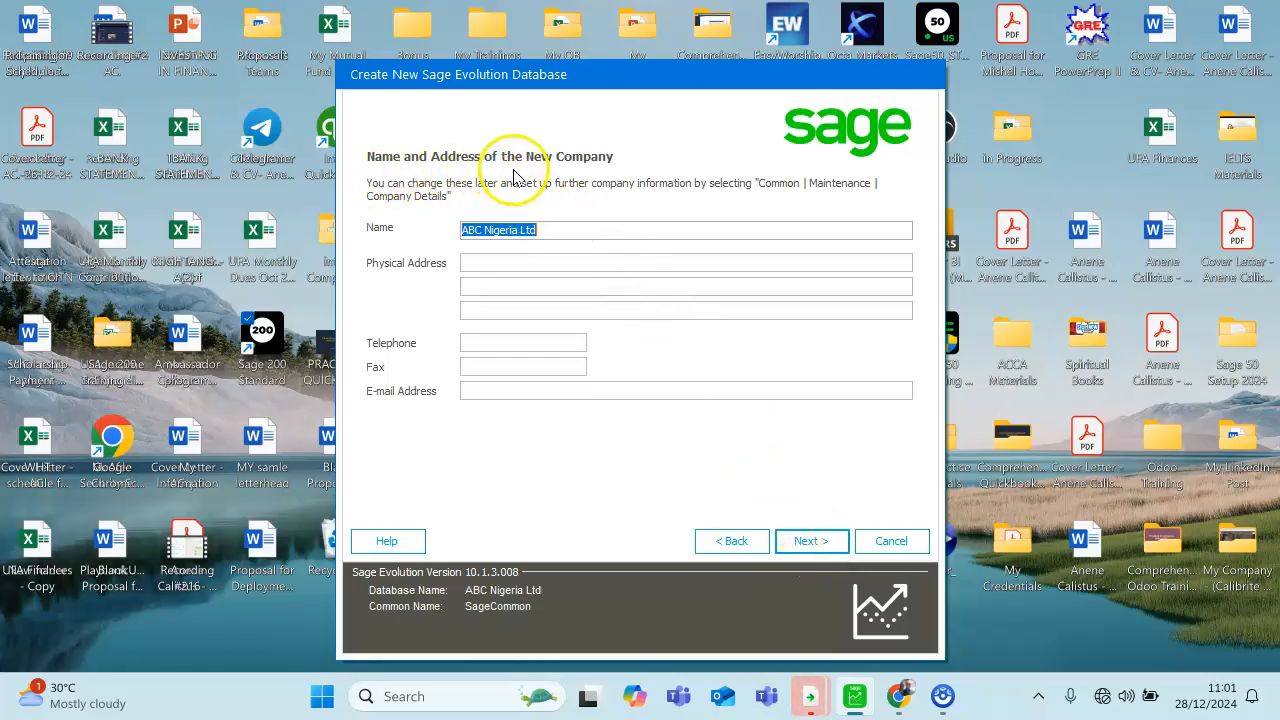
pyautogui.click(545, 229)
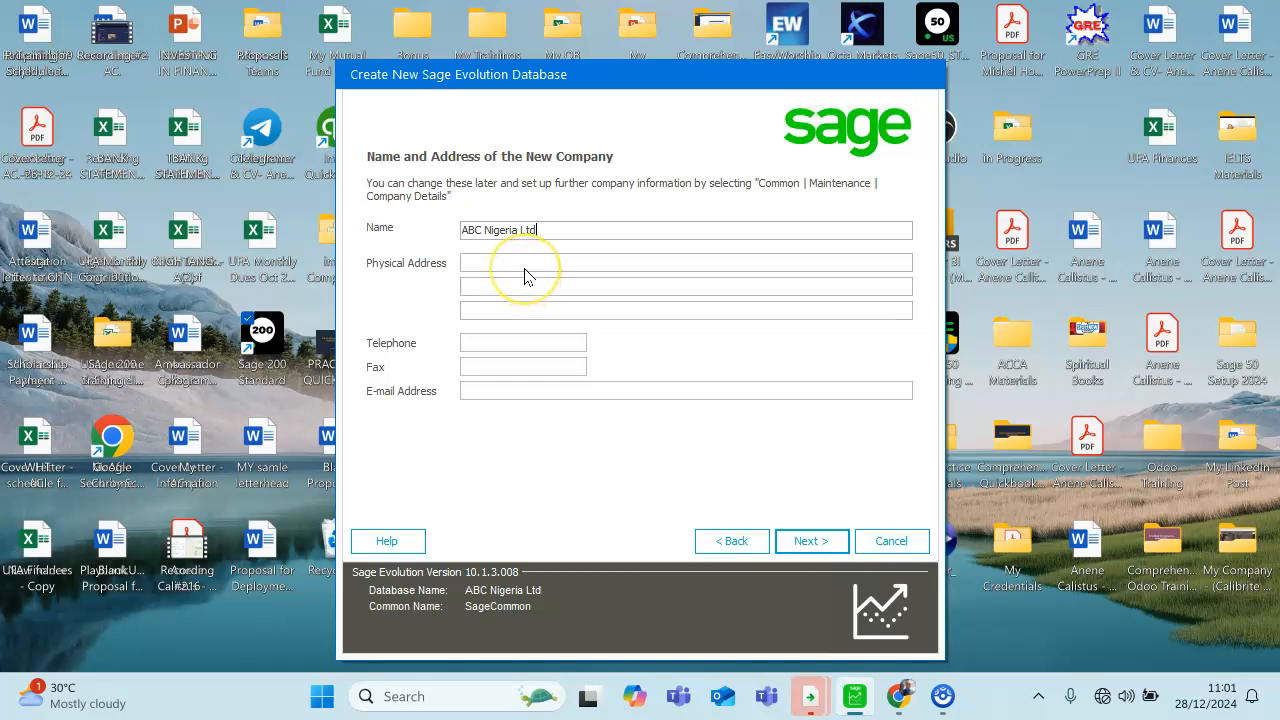
pyautogui.click(808, 541)
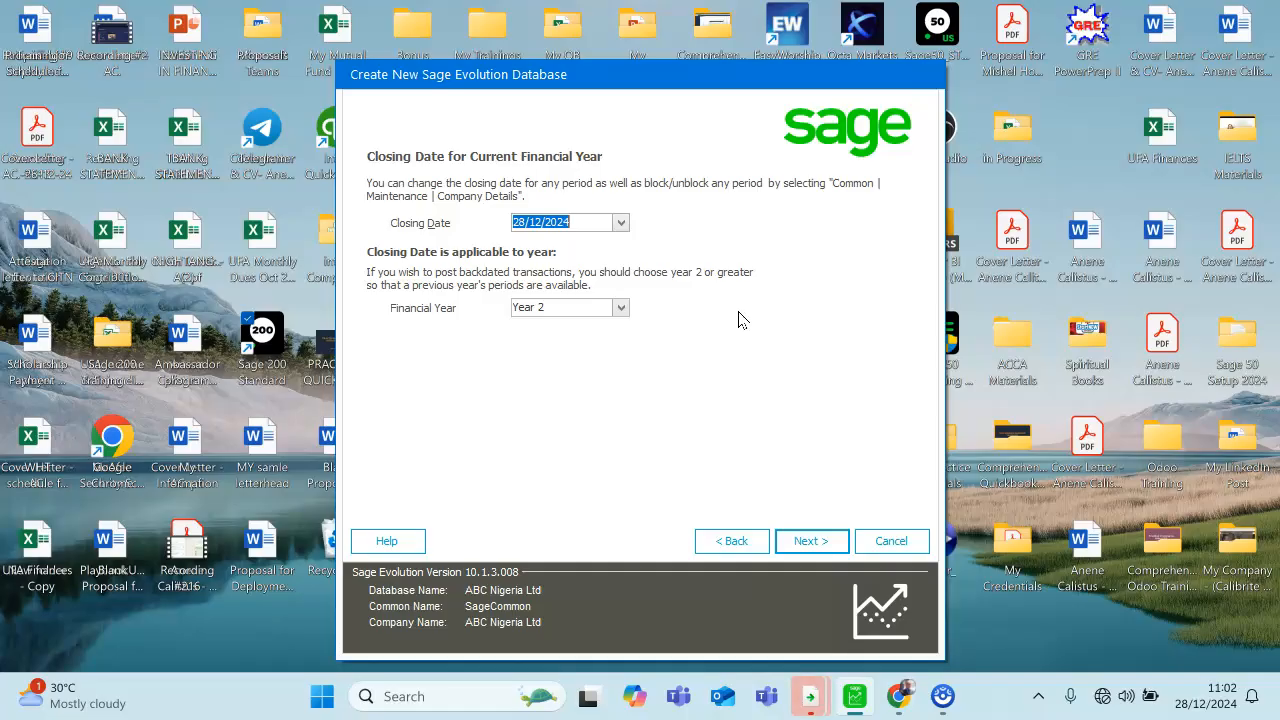
# - Set the financial year's closing date to 31/12/2025, keep it applied to Year 2, and abort the unrelated assertion error
pyautogui.click(621, 224)
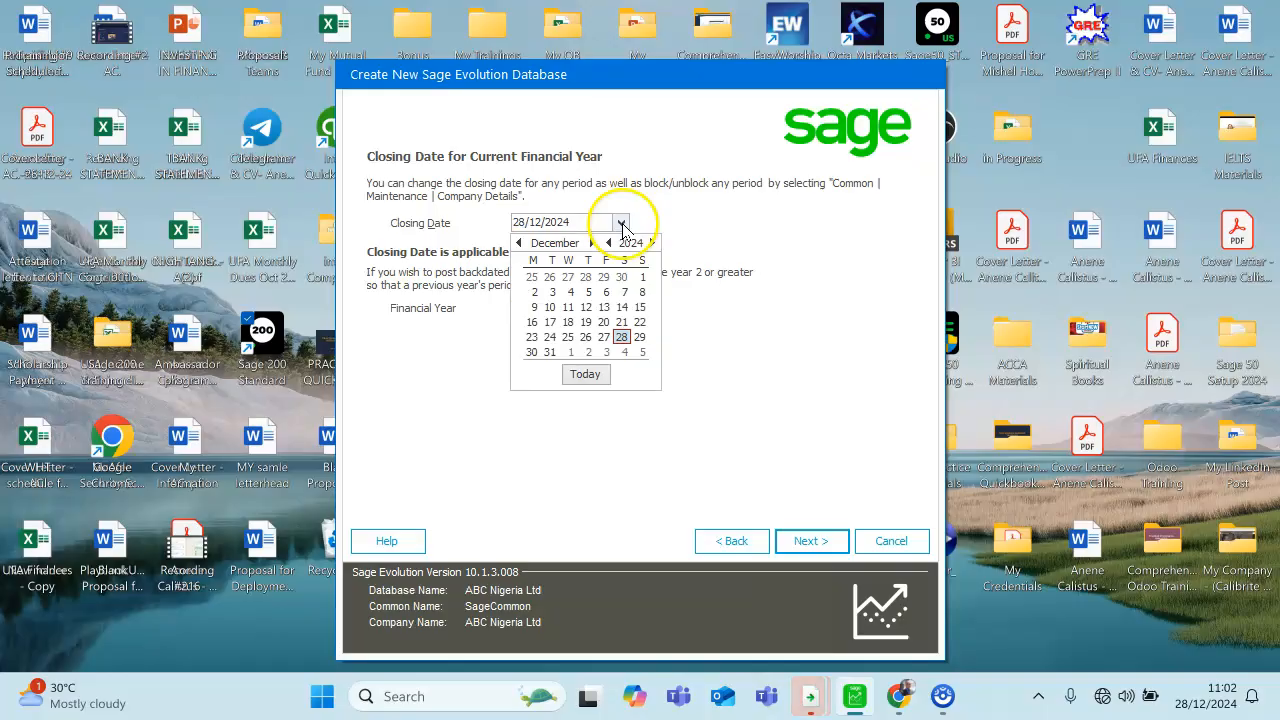
pyautogui.click(551, 352)
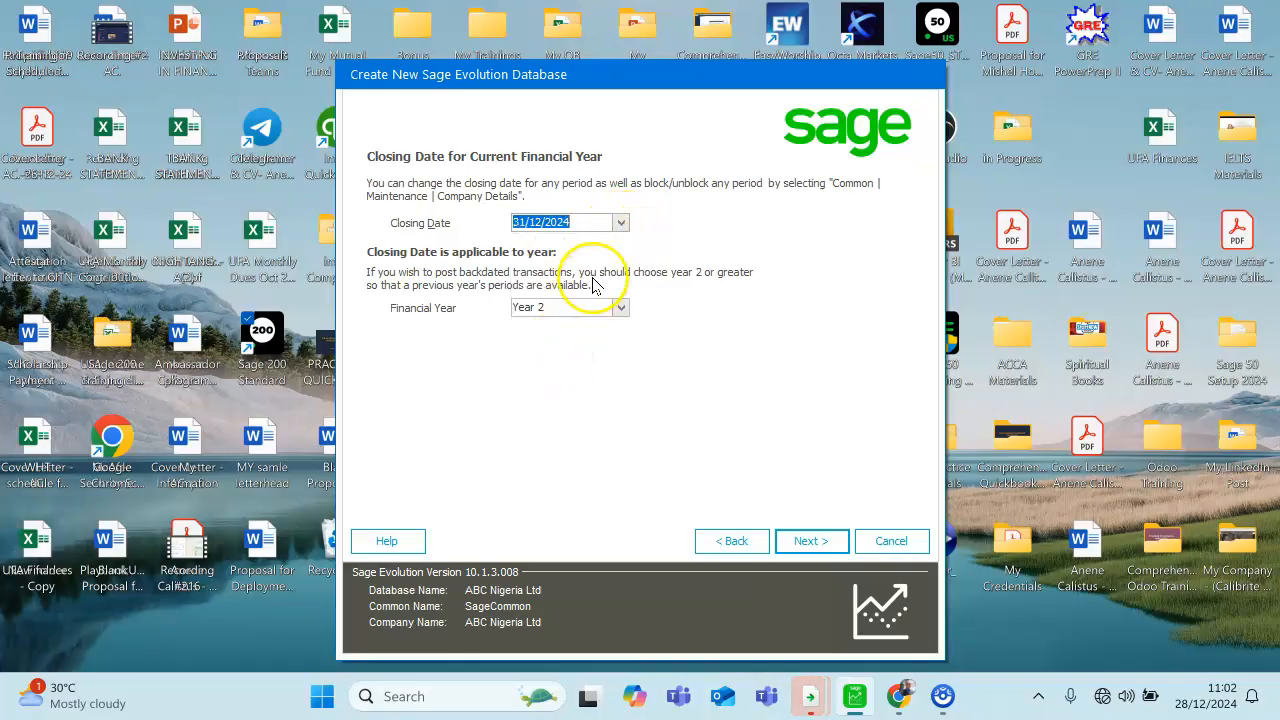
pyautogui.click(621, 222)
pyautogui.click(652, 243)
pyautogui.click(568, 353)
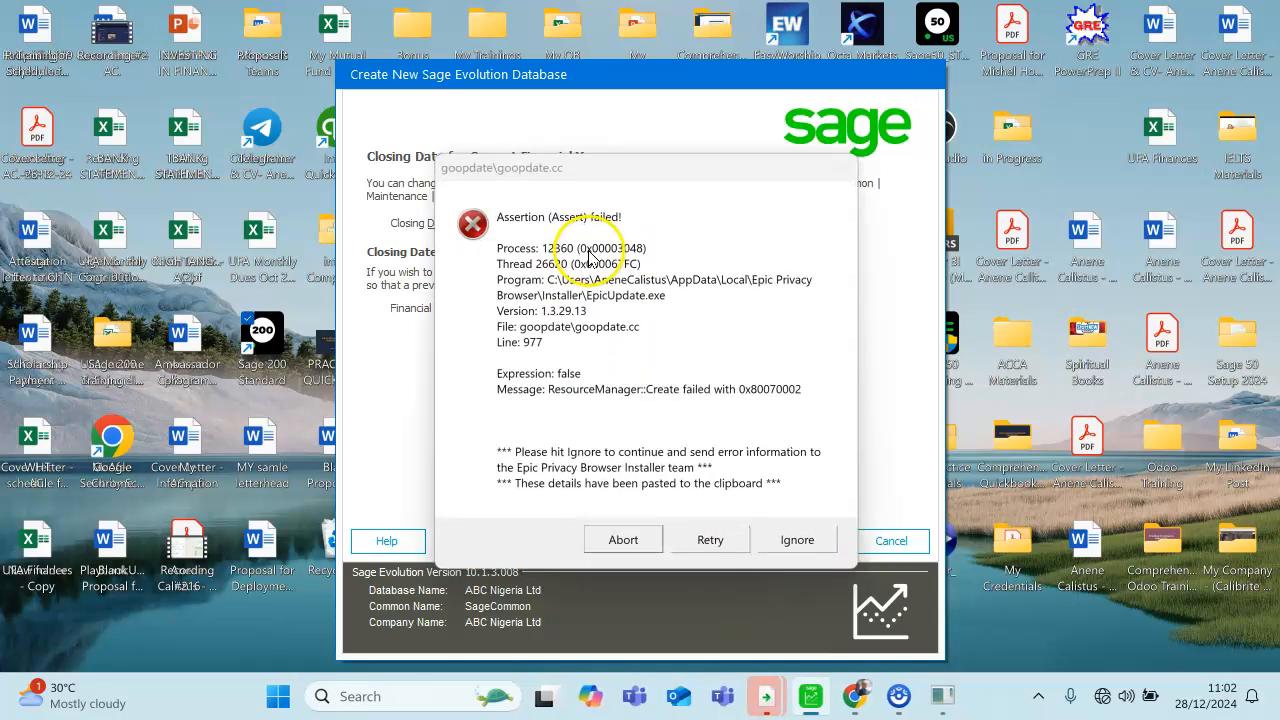
pyautogui.click(615, 540)
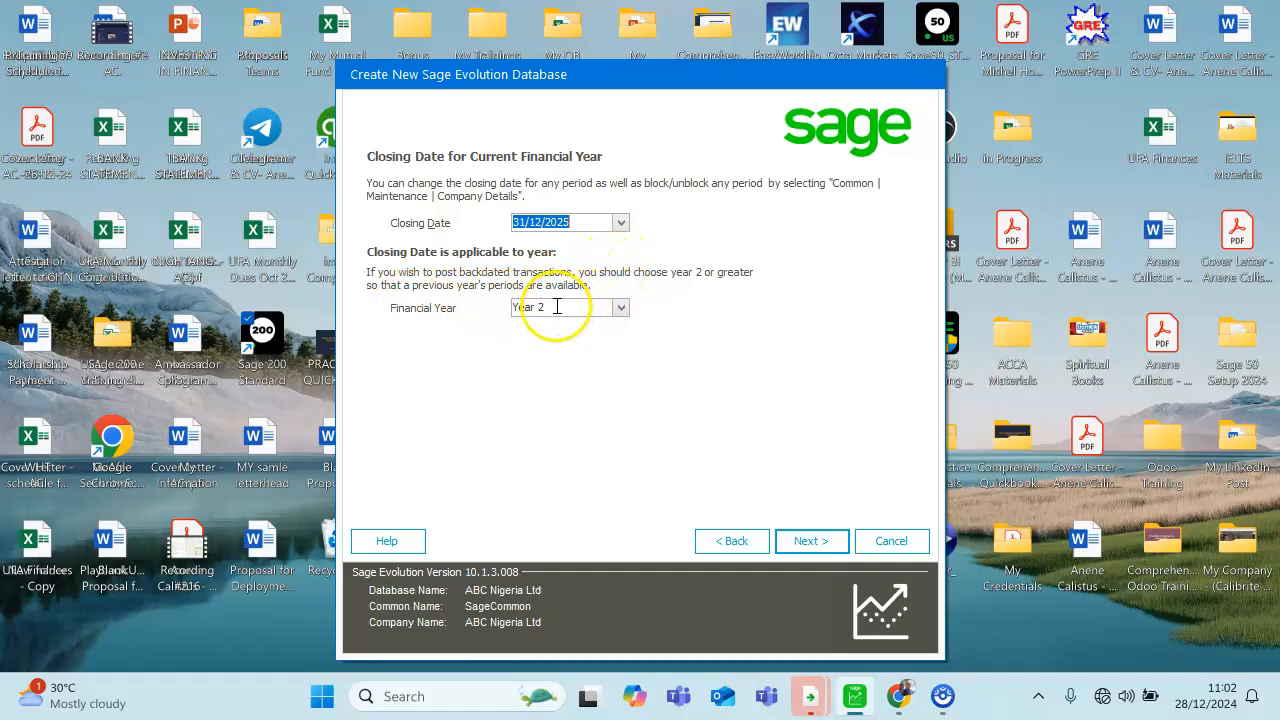
pyautogui.click(812, 541)
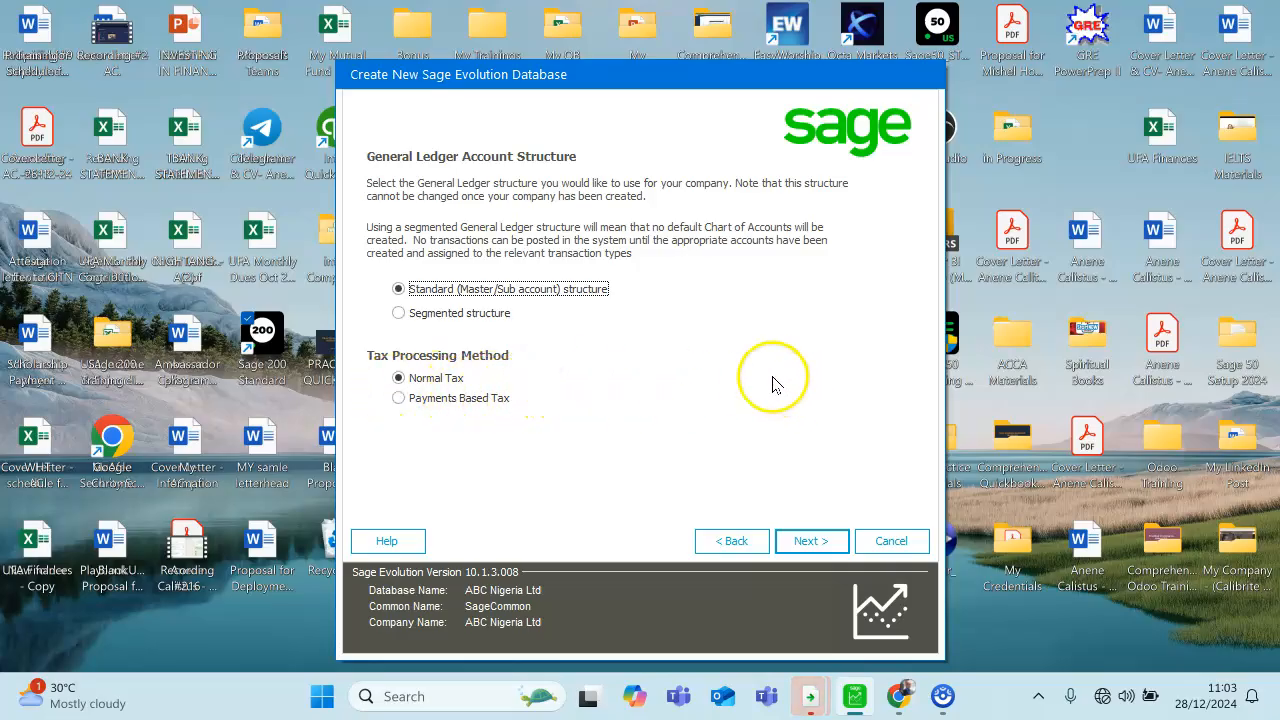
# - Accept the Standard (Master/Sub account) structure with Normal Tax, and use the General character chart of accounts
pyautogui.click(816, 544)
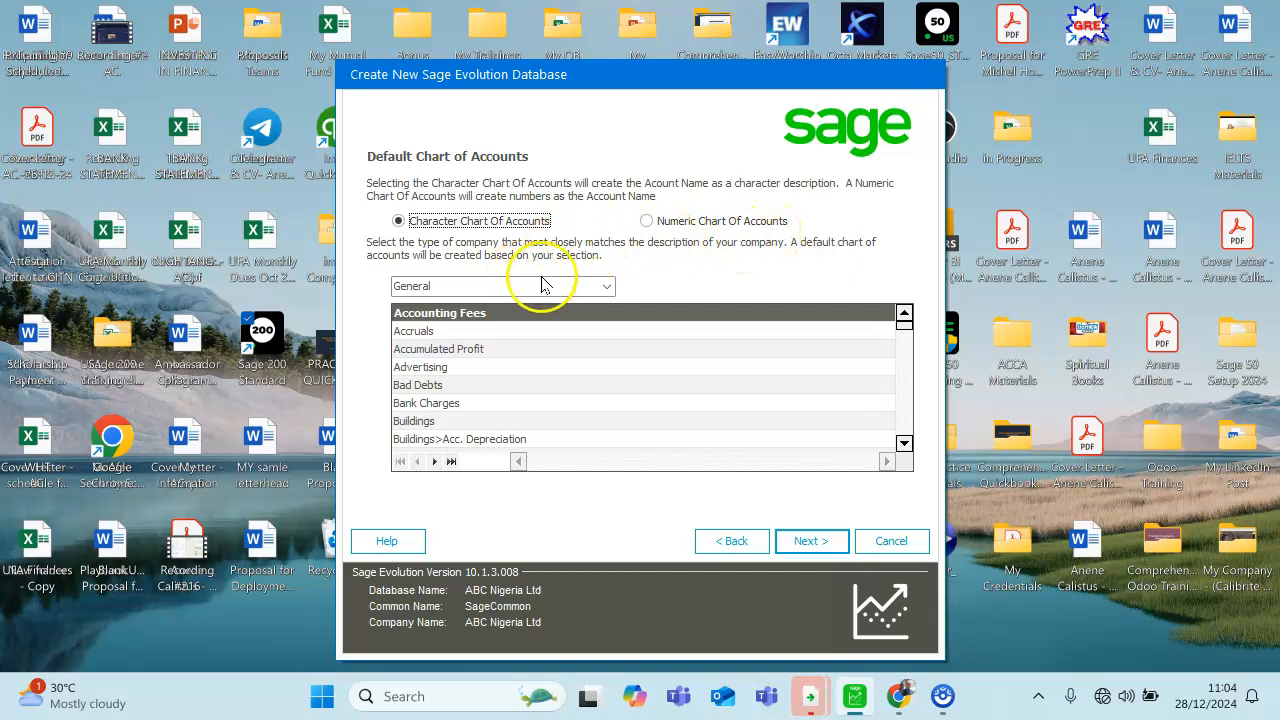
pyautogui.click(607, 287)
pyautogui.click(607, 287)
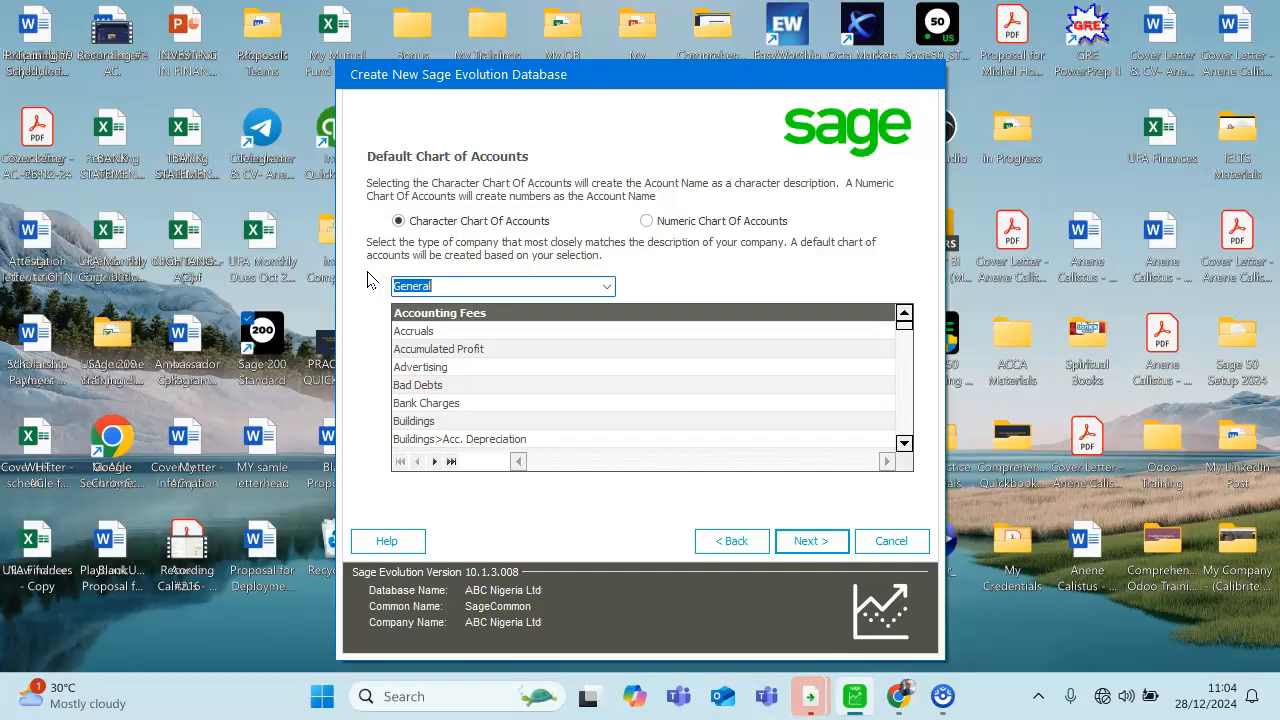
pyautogui.click(604, 287)
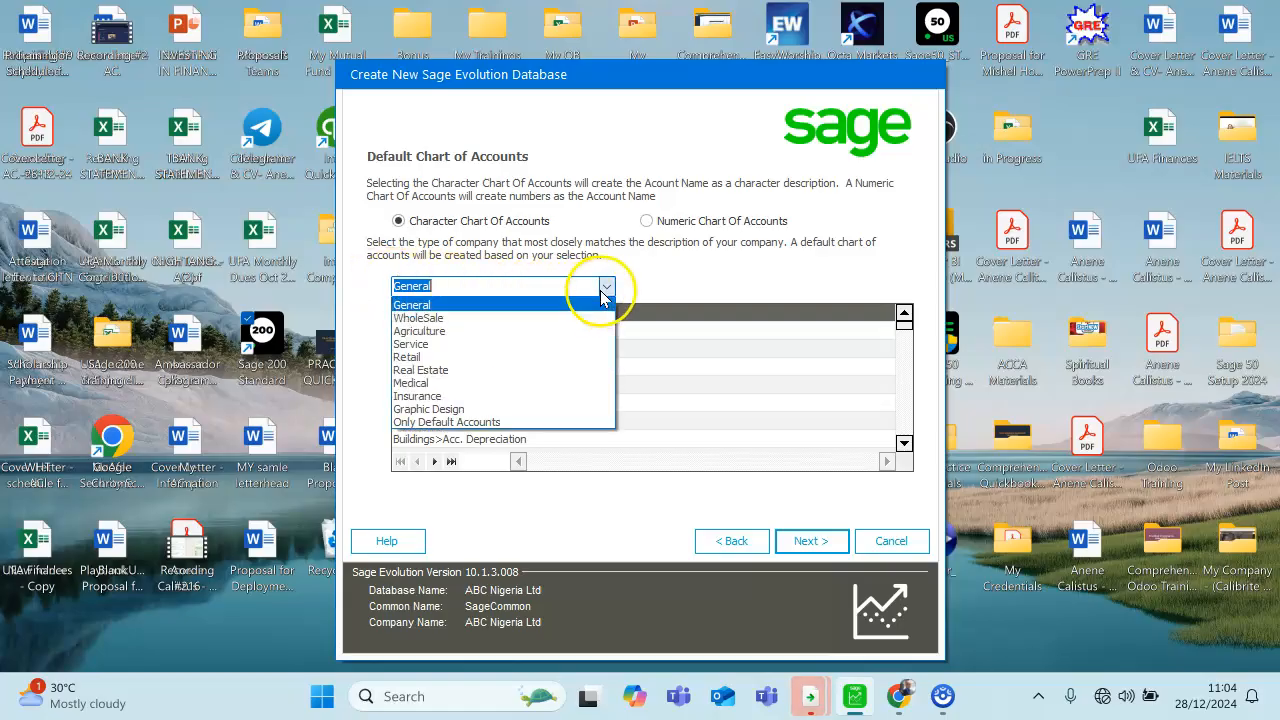
pyautogui.click(480, 311)
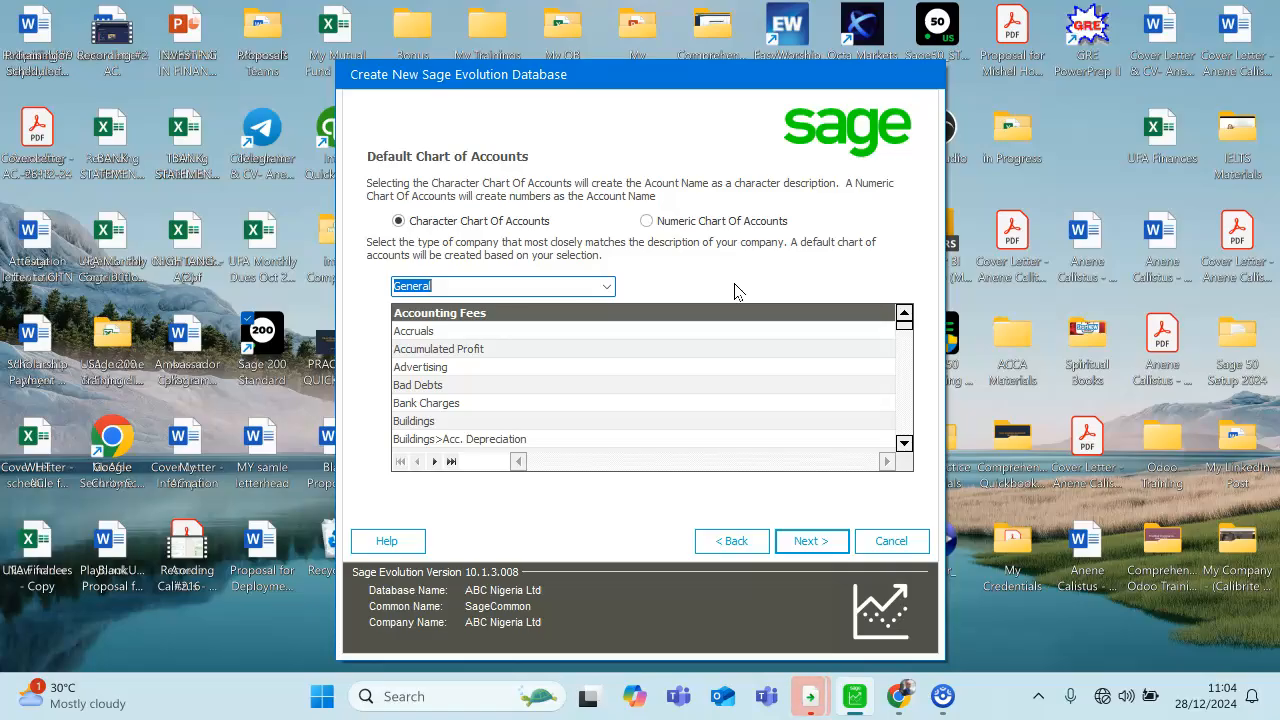
pyautogui.click(808, 542)
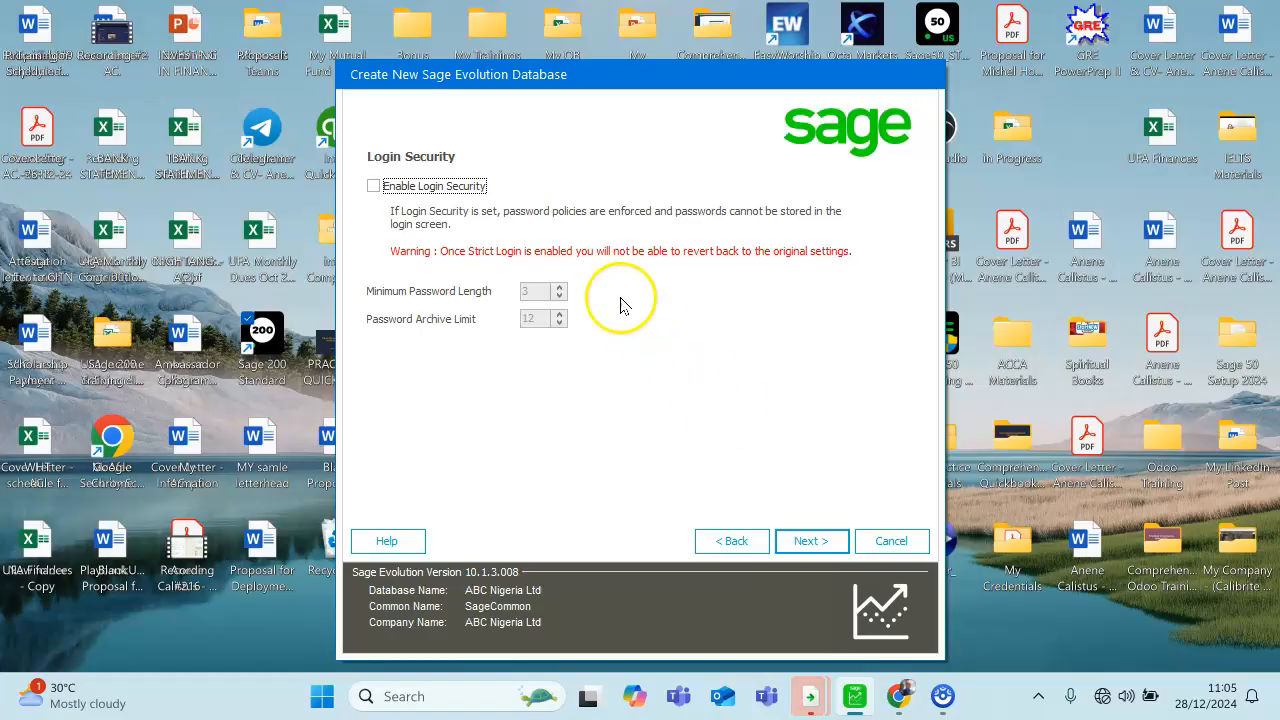
# - Leave login security disabled and create the ABC Nigeria Ltd database
pyautogui.click(375, 190)
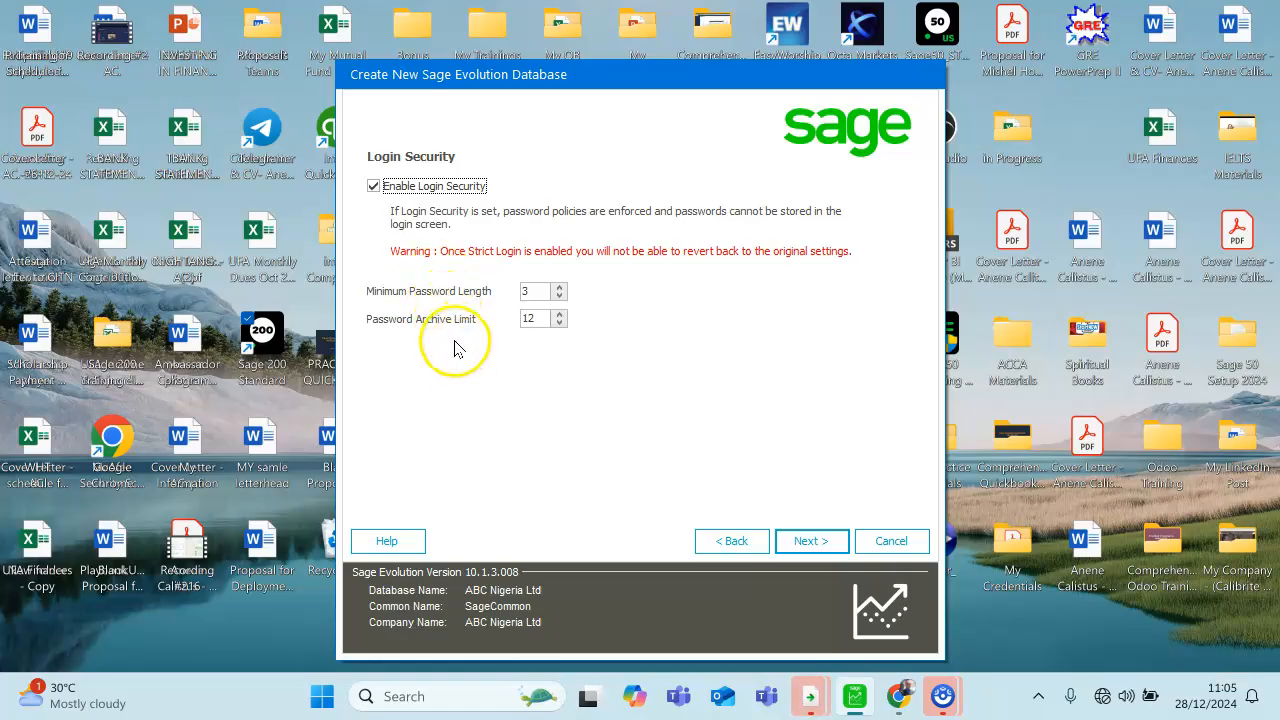
pyautogui.click(373, 187)
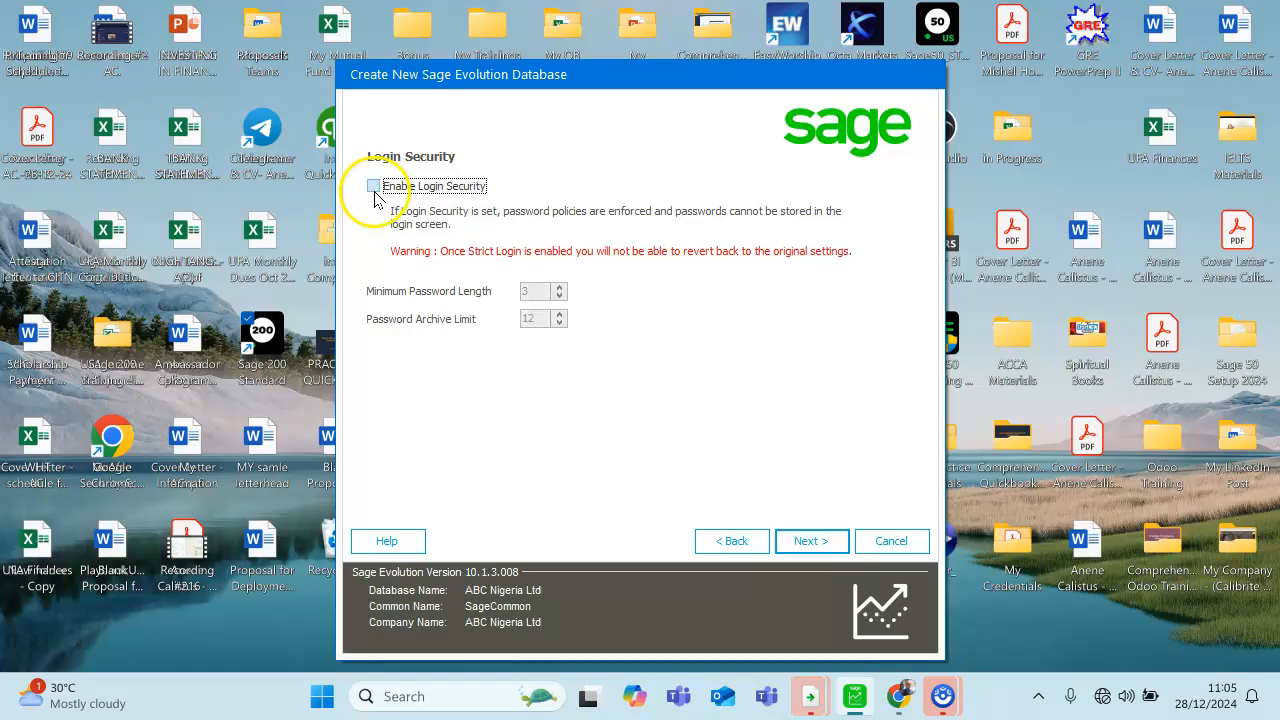
pyautogui.click(805, 541)
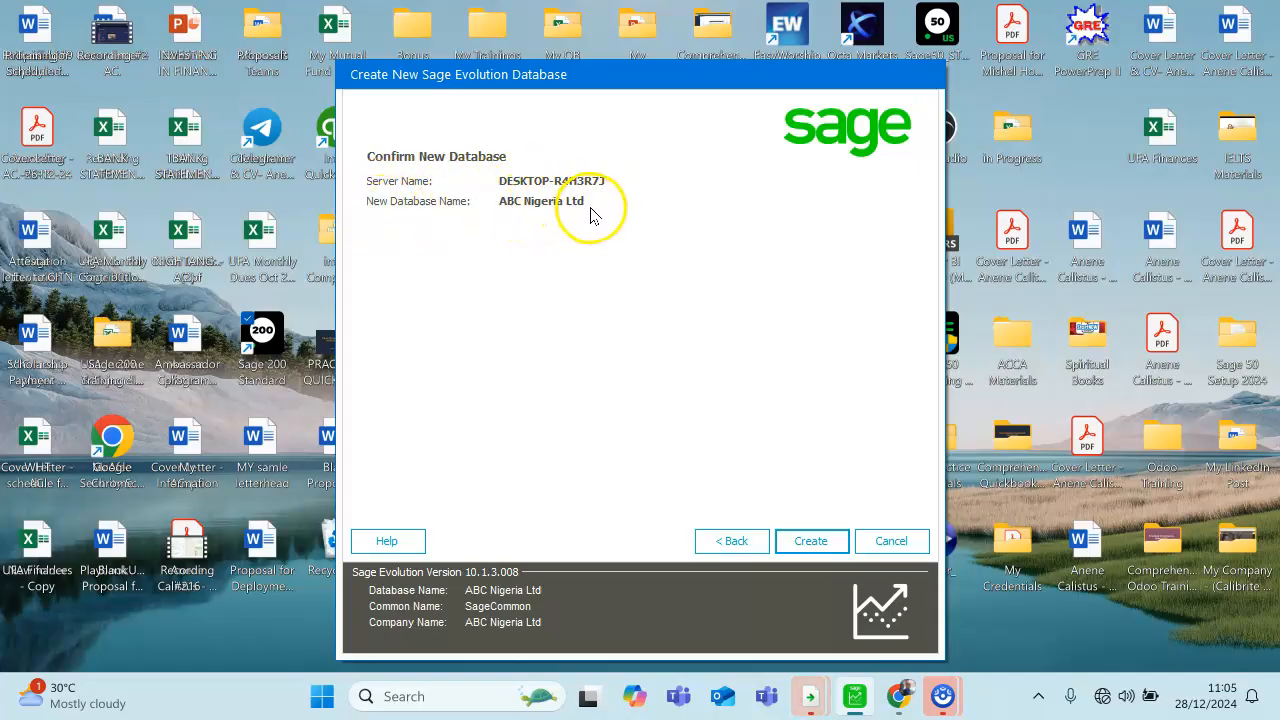
pyautogui.click(811, 541)
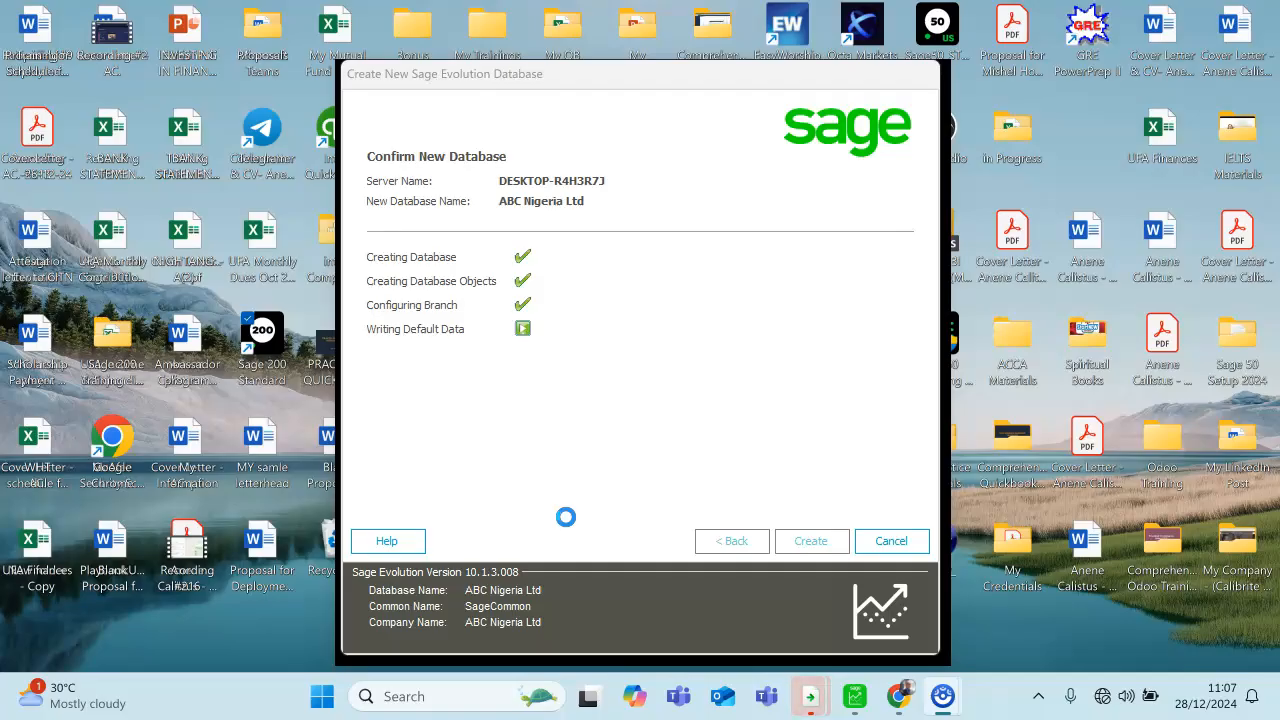
pyautogui.click(585, 494)
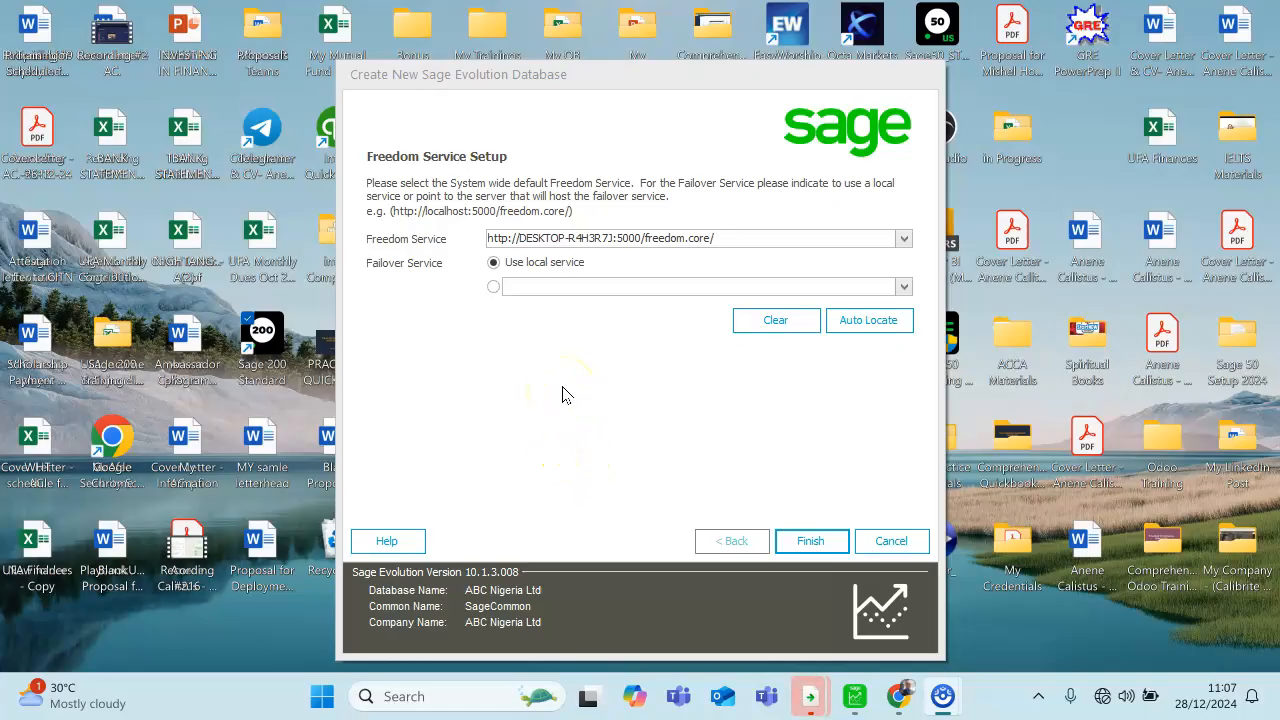
# - Clear the Freedom Service address, keep the local failover service, and finish the database setup
pyautogui.click(724, 238)
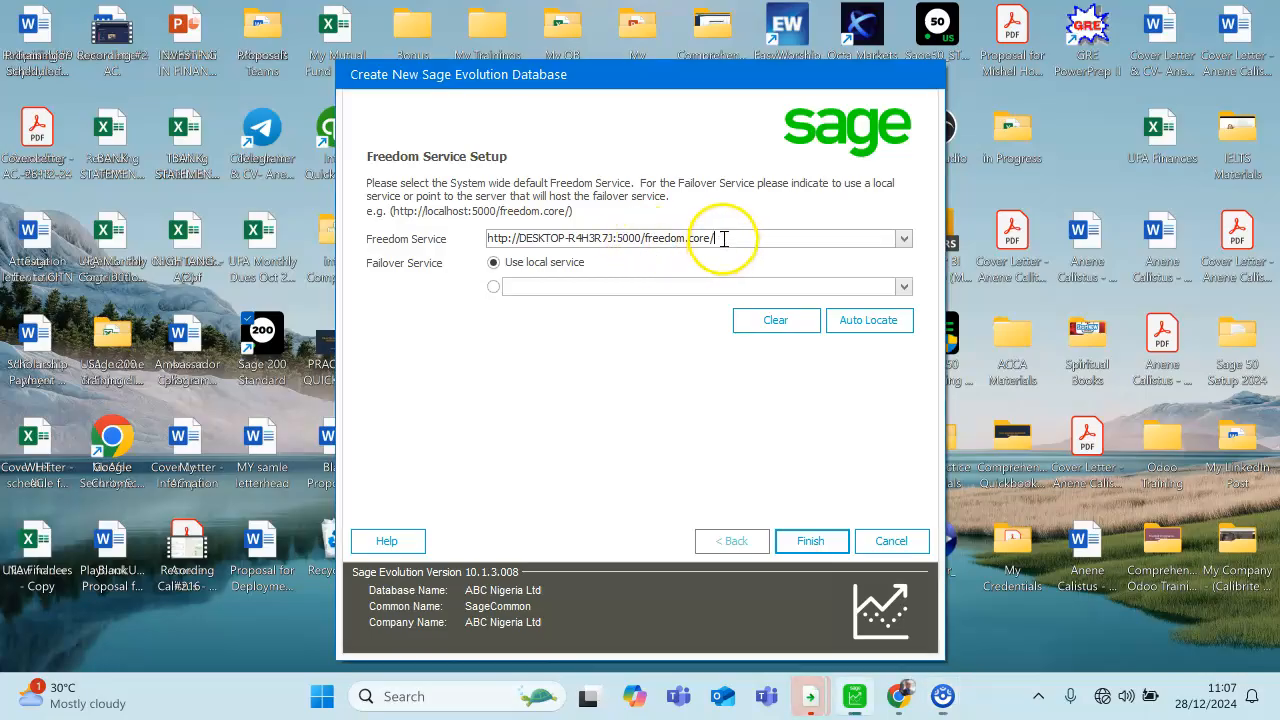
pyautogui.moveTo(724, 238); pyautogui.dragTo(484, 244)
pyautogui.press('BackSpace')
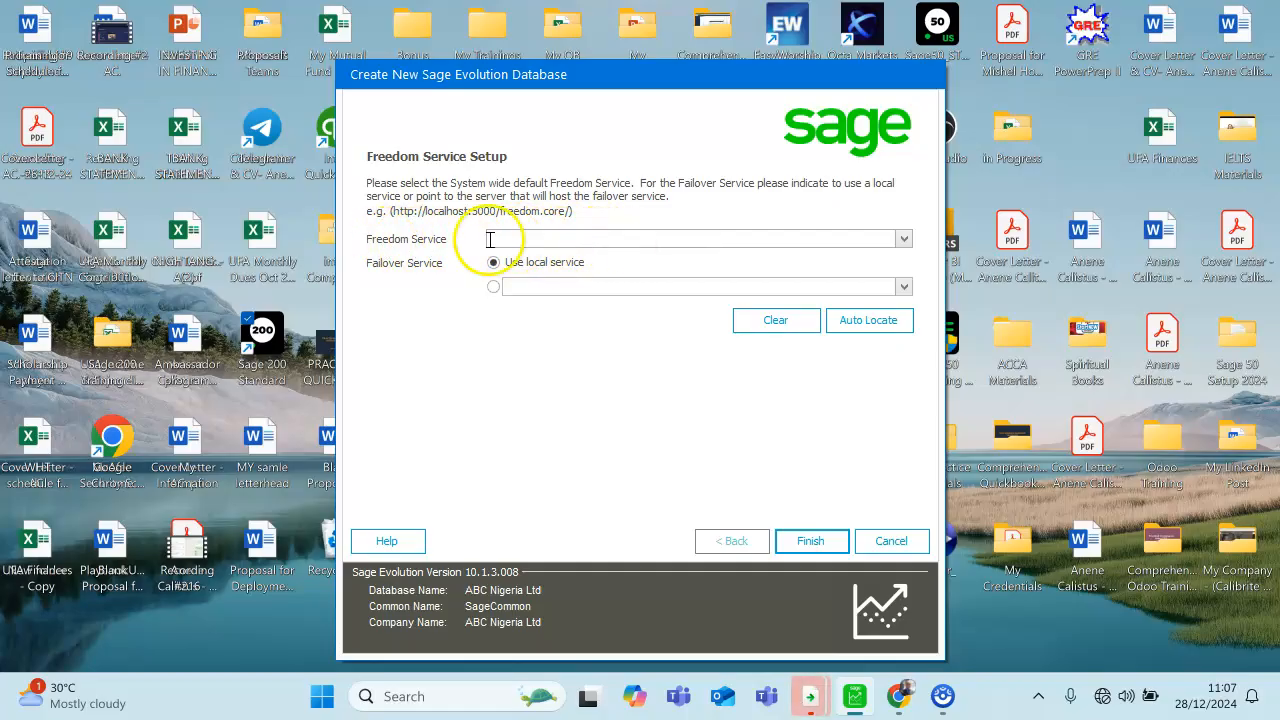
pyautogui.click(799, 547)
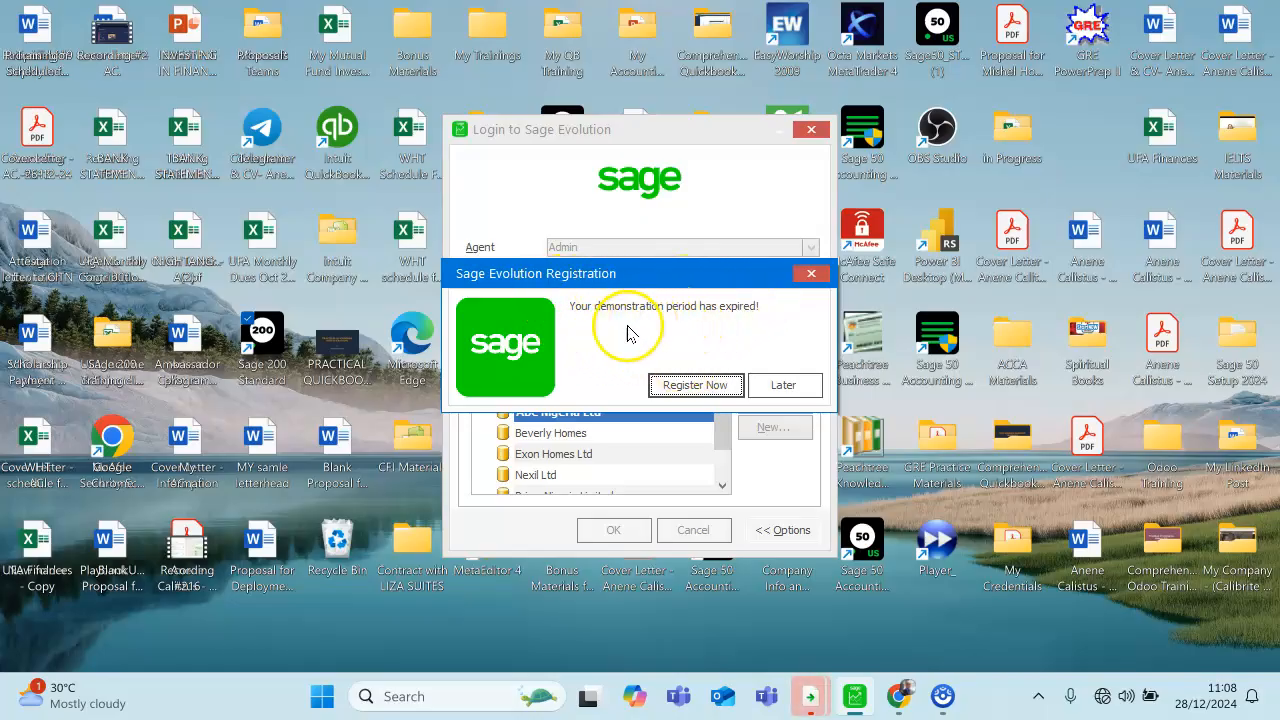
# - Postpone registration and open the new company with the current system date as session date, dismissing the expired registration warning
pyautogui.click(783, 386)
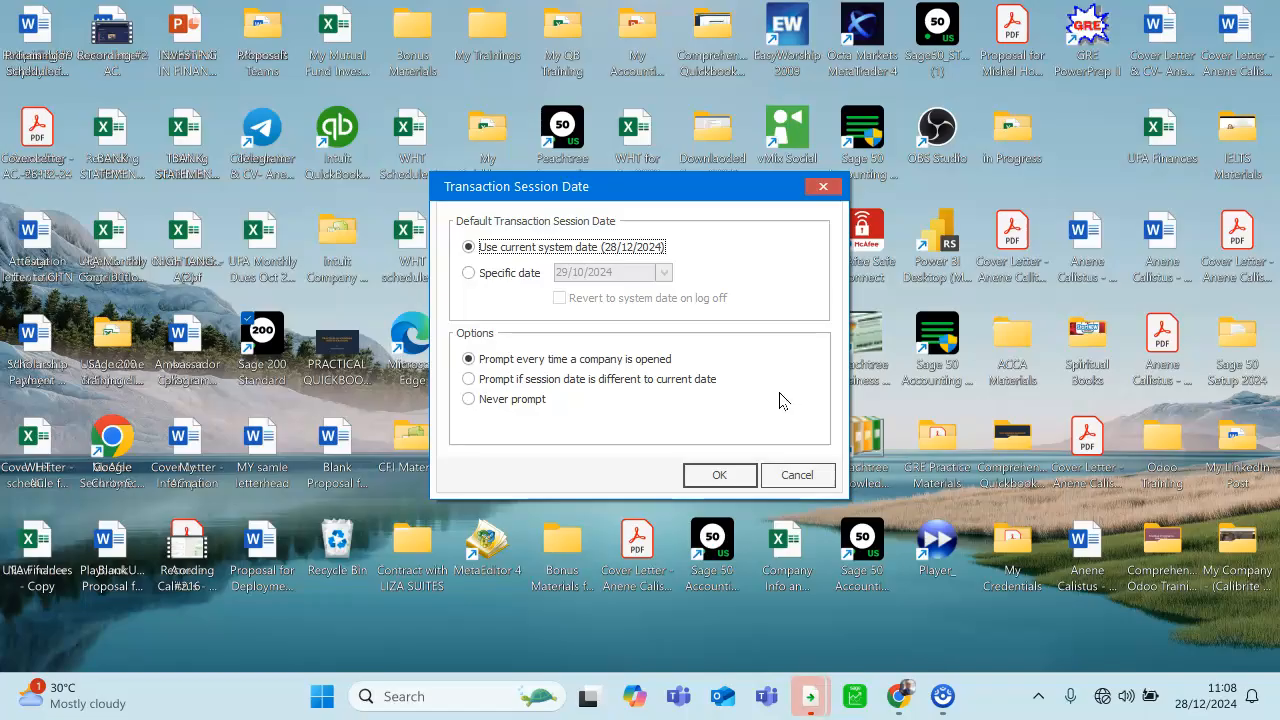
pyautogui.click(771, 387)
pyautogui.click(716, 473)
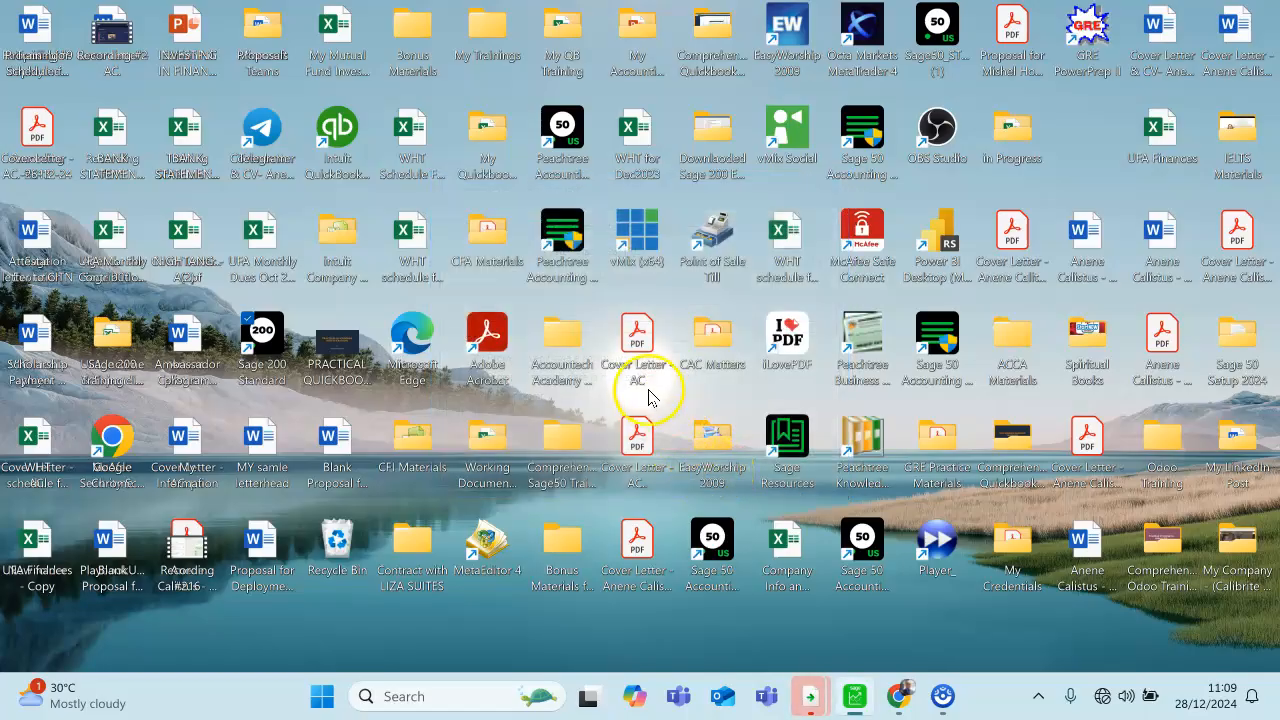
pyautogui.click(853, 695)
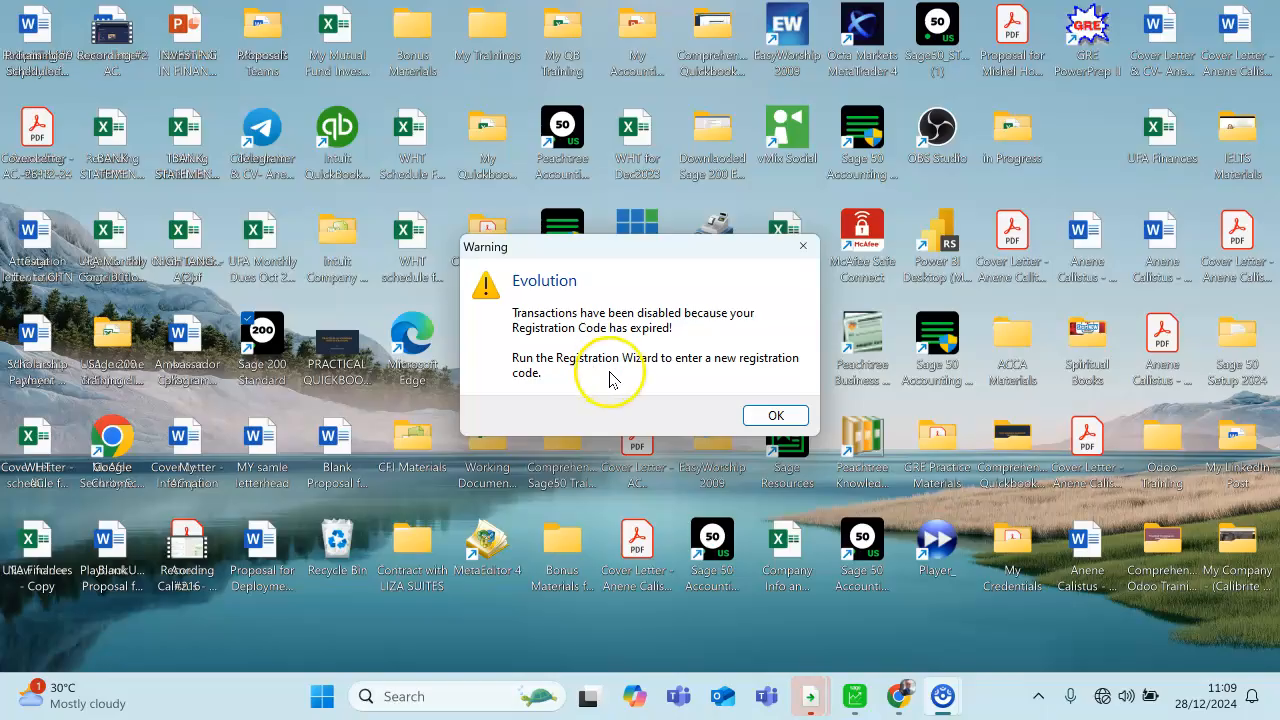
pyautogui.click(776, 418)
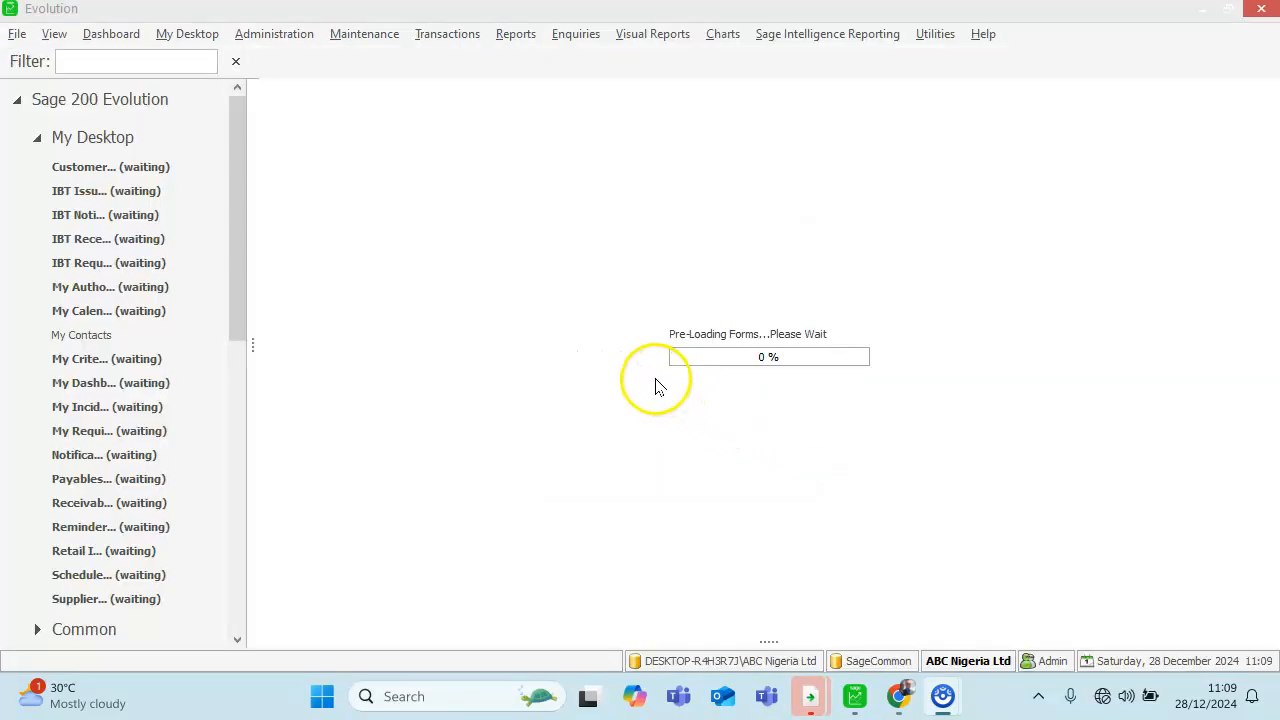